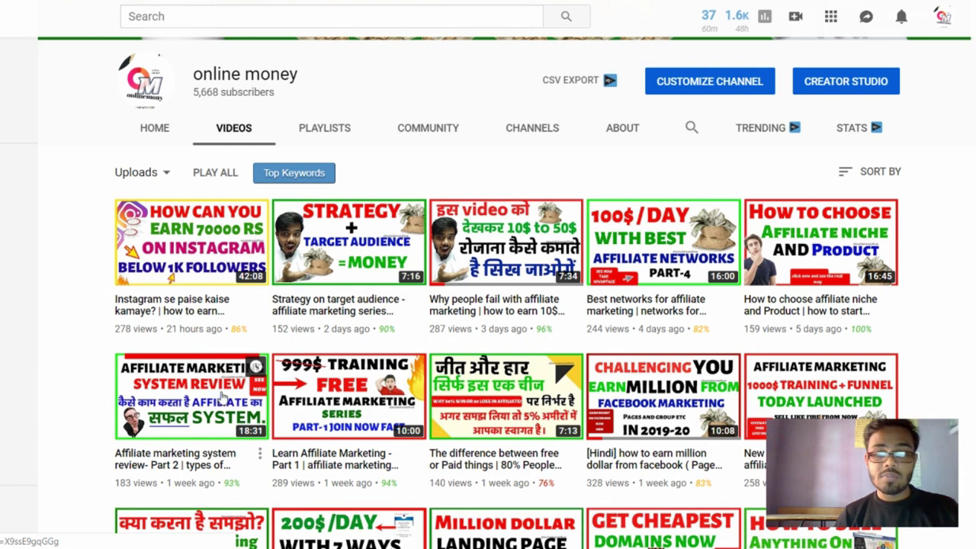
Look over the website templates and open the collection of sales funnel templates
{"action": "scroll", "coordinate": [219, 398], "scroll_direction": "up", "scroll_amount": 1}
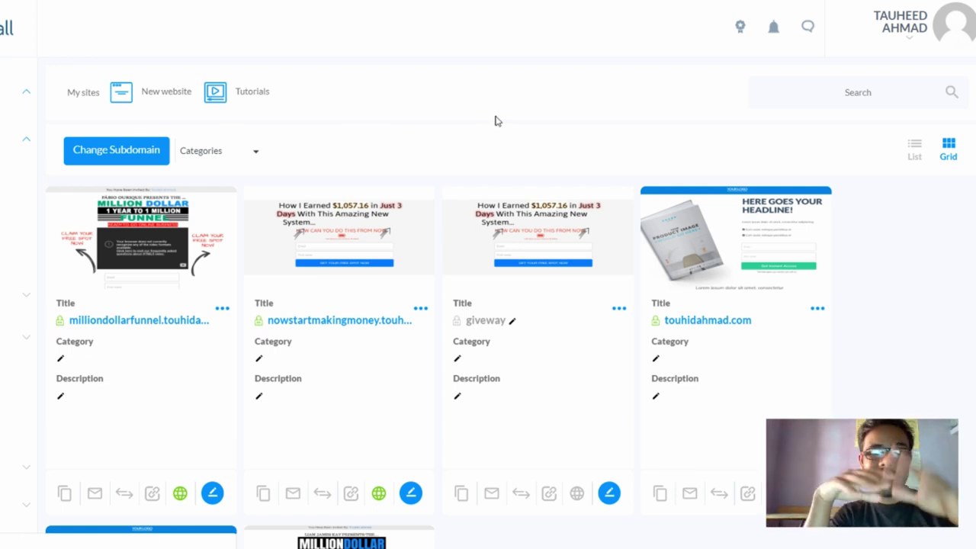
{"action": "key", "text": "F5"}
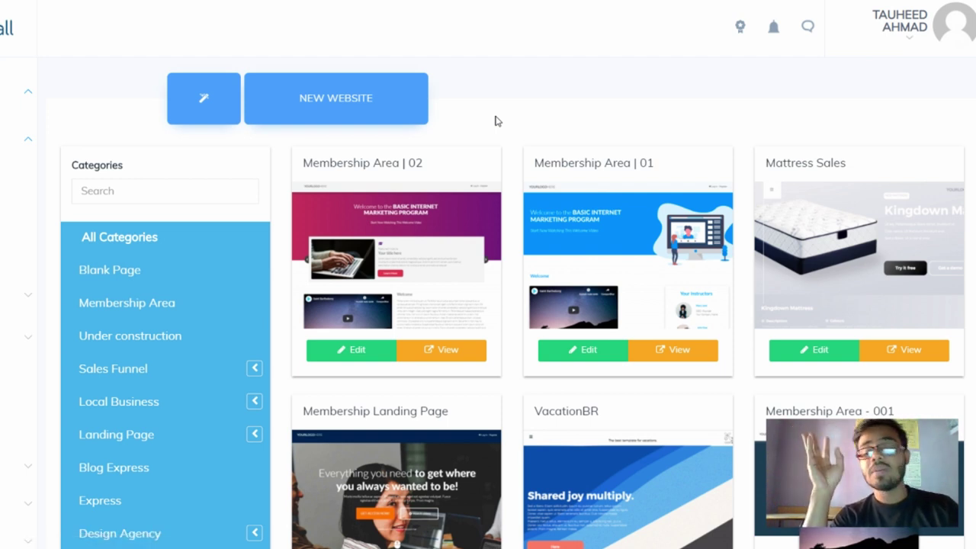
{"action": "scroll", "coordinate": [495, 120], "scroll_direction": "down", "scroll_amount": 1}
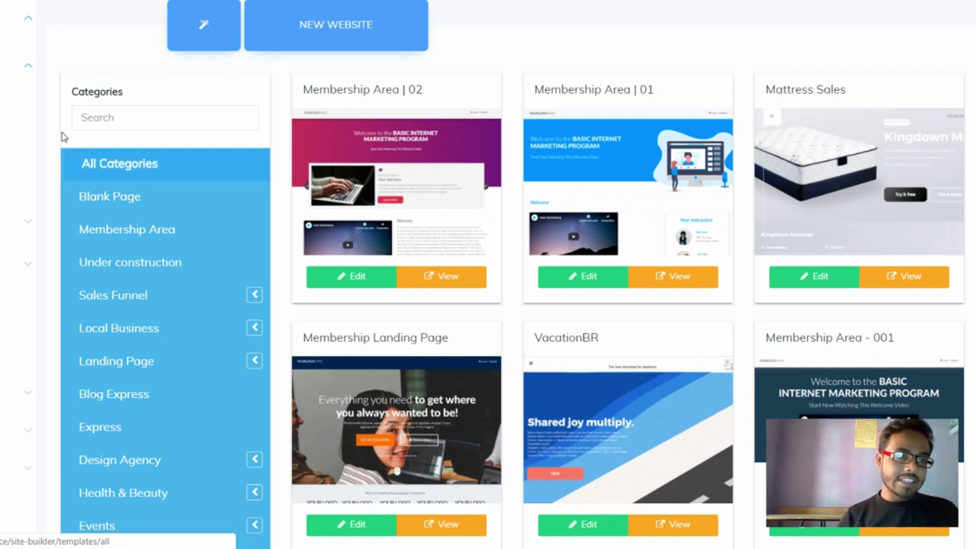
{"action": "scroll", "coordinate": [42, 219], "scroll_direction": "up", "scroll_amount": 1}
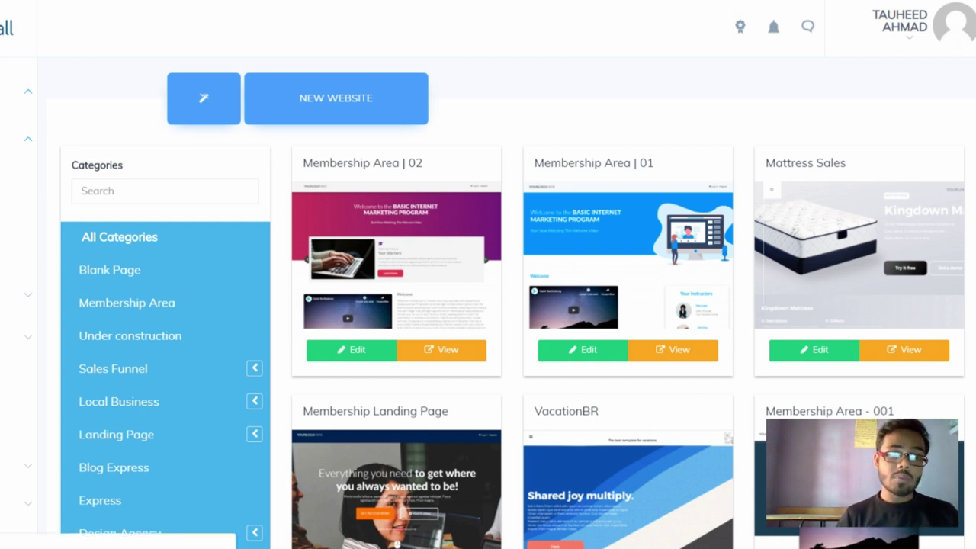
{"action": "left_click", "coordinate": [35, 173]}
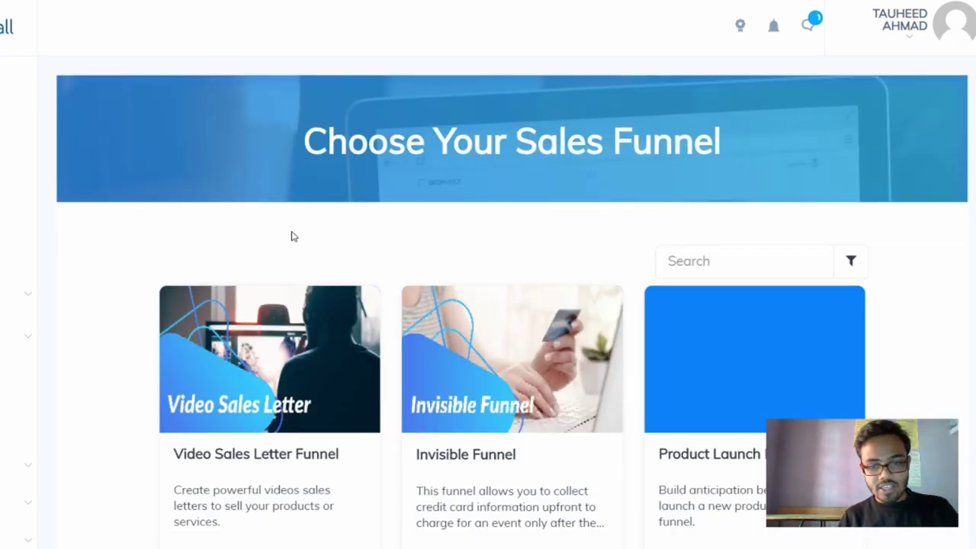
{"action": "scroll", "coordinate": [290, 235], "scroll_direction": "down", "scroll_amount": 3}
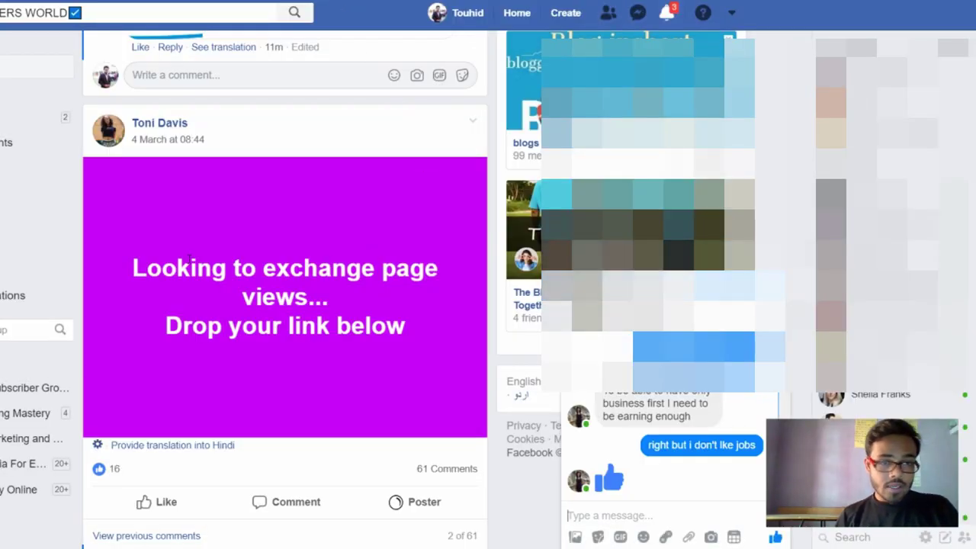
Switch to the Facebook bloggers group and examine its announcements and the members' posts about exchanging page views and website links
{"action": "scroll", "coordinate": [223, 252], "scroll_direction": "up", "scroll_amount": 1}
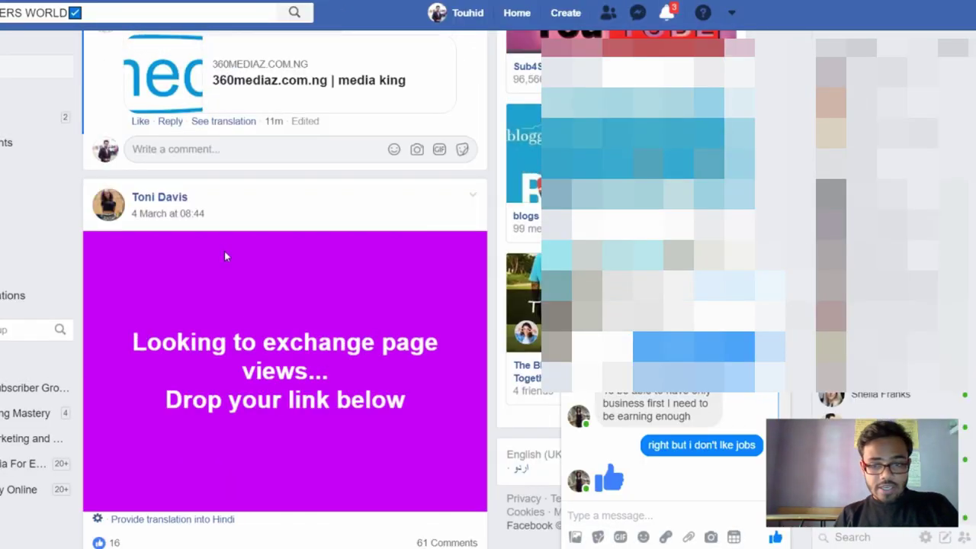
{"action": "scroll", "coordinate": [224, 257], "scroll_direction": "up", "scroll_amount": 15}
{"action": "scroll", "coordinate": [239, 264], "scroll_direction": "up", "scroll_amount": 10}
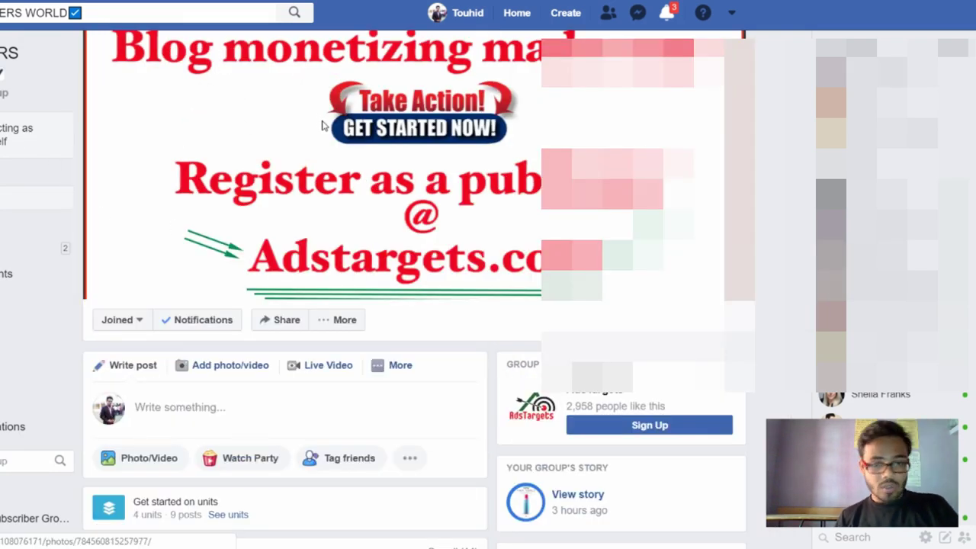
{"action": "scroll", "coordinate": [324, 126], "scroll_direction": "down", "scroll_amount": 6}
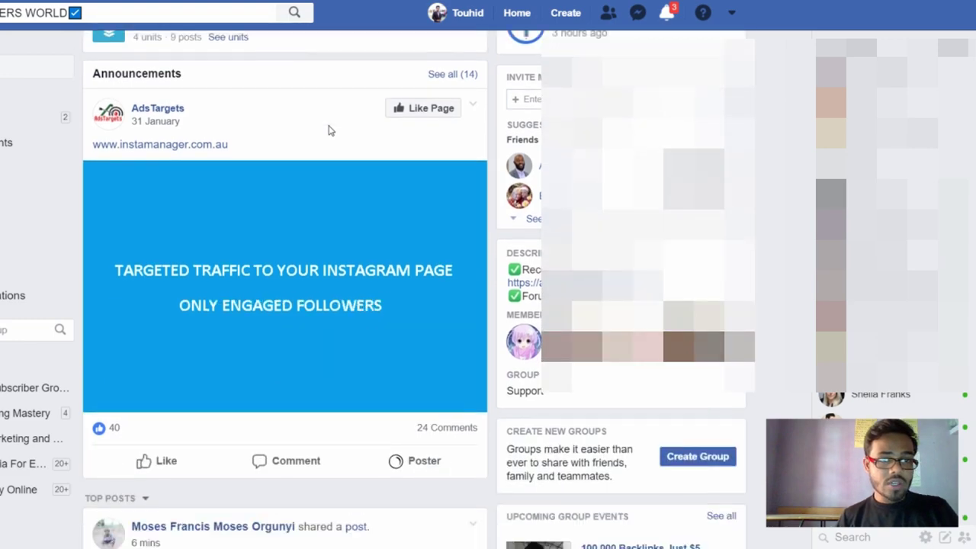
{"action": "scroll", "coordinate": [329, 131], "scroll_direction": "down", "scroll_amount": 8}
{"action": "scroll", "coordinate": [331, 134], "scroll_direction": "down", "scroll_amount": 7}
{"action": "scroll", "coordinate": [341, 146], "scroll_direction": "down", "scroll_amount": 10}
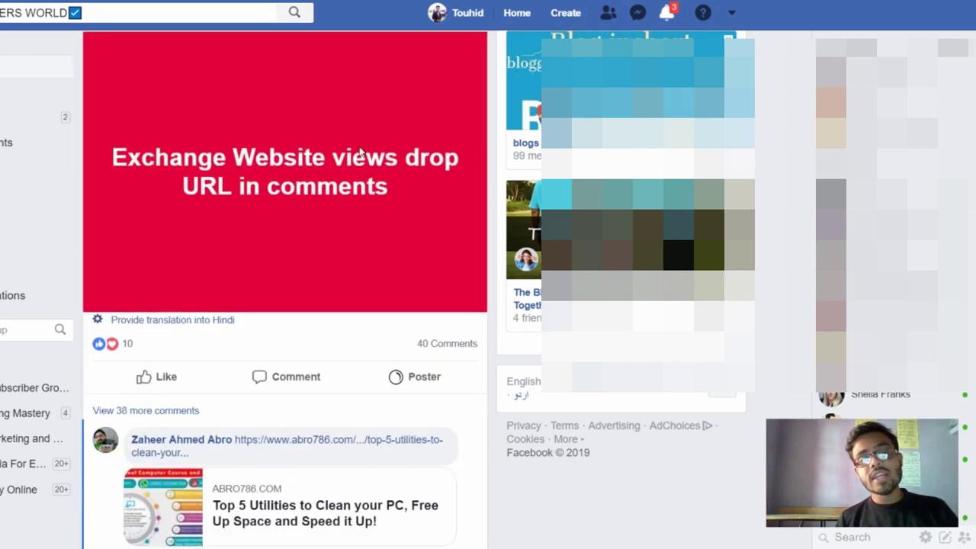
{"action": "scroll", "coordinate": [363, 157], "scroll_direction": "down", "scroll_amount": 10}
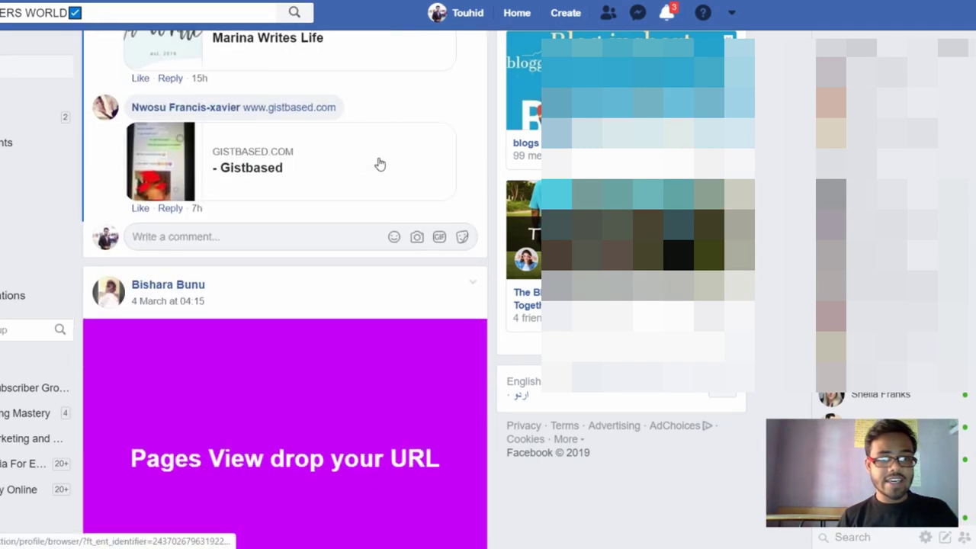
{"action": "scroll", "coordinate": [379, 165], "scroll_direction": "down", "scroll_amount": 5}
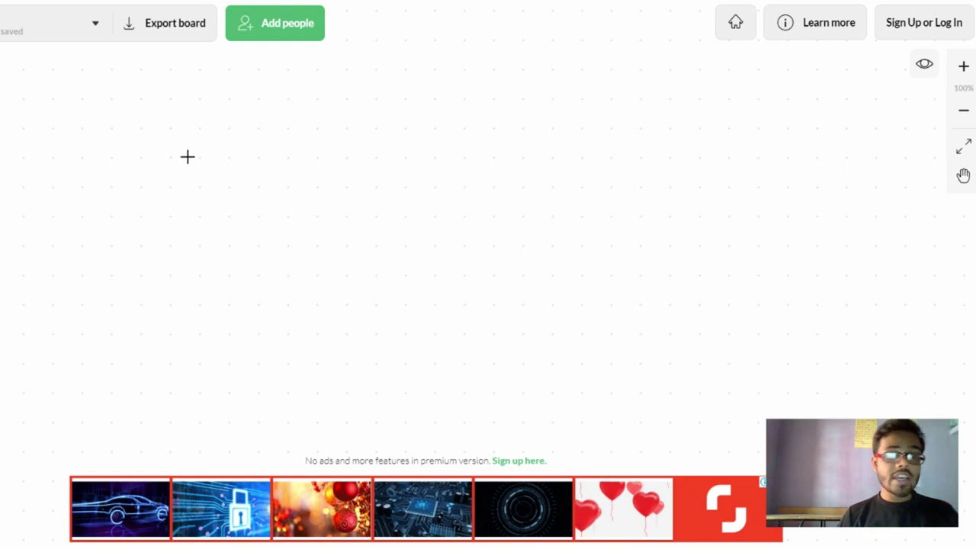
On the blank online whiteboard, sketch a circled B with an arrow leading to an oval labelled AF
{"action": "mouse_move", "coordinate": [188, 157]}
{"action": "left_mouse_down"}
{"action": "mouse_move", "coordinate": [120, 178]}
{"action": "mouse_move", "coordinate": [196, 221]}
{"action": "mouse_move", "coordinate": [183, 160]}
{"action": "mouse_move", "coordinate": [165, 210]}
{"action": "mouse_move", "coordinate": [193, 185]}
{"action": "mouse_move", "coordinate": [280, 176]}
{"action": "mouse_move", "coordinate": [284, 164]}
{"action": "left_mouse_up"}
{"action": "mouse_move", "coordinate": [300, 142]}
{"action": "left_mouse_down"}
{"action": "mouse_move", "coordinate": [312, 207]}
{"action": "mouse_move", "coordinate": [338, 185]}
{"action": "mouse_move", "coordinate": [333, 172]}
{"action": "mouse_move", "coordinate": [350, 174]}
{"action": "mouse_move", "coordinate": [349, 135]}
{"action": "mouse_move", "coordinate": [351, 146]}
{"action": "mouse_move", "coordinate": [283, 122]}
{"action": "mouse_move", "coordinate": [347, 236]}
{"action": "mouse_move", "coordinate": [341, 110]}
{"action": "left_mouse_up"}
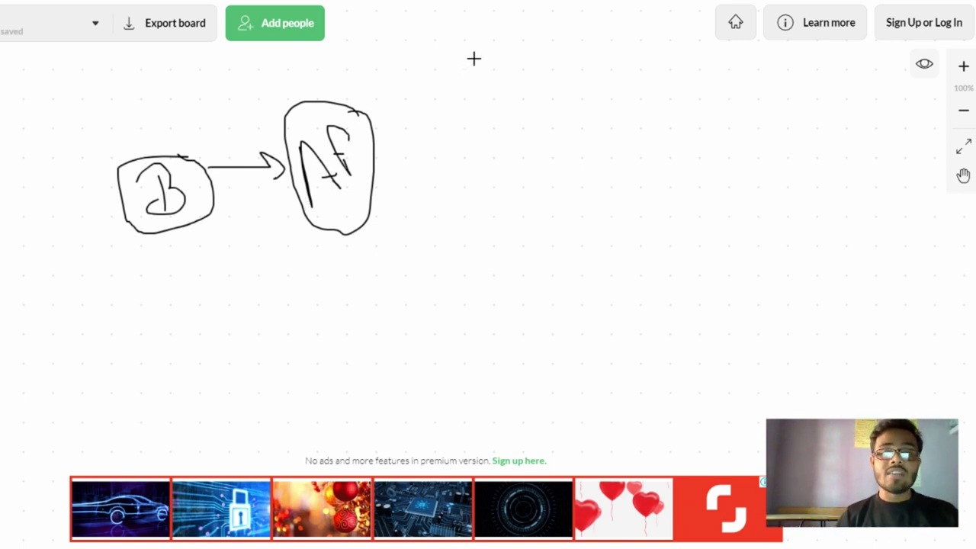
Draw a large frame beside the AF oval and fill it with a grid of three horizontal and two vertical lines
{"action": "mouse_move", "coordinate": [456, 57]}
{"action": "left_mouse_down"}
{"action": "mouse_move", "coordinate": [408, 91]}
{"action": "mouse_move", "coordinate": [418, 239]}
{"action": "mouse_move", "coordinate": [565, 107]}
{"action": "mouse_move", "coordinate": [476, 48]}
{"action": "left_mouse_up"}
{"action": "left_click_drag", "start_coordinate": [430, 131], "coordinate": [546, 134]}
{"action": "left_click_drag", "start_coordinate": [432, 174], "coordinate": [545, 163]}
{"action": "left_click_drag", "start_coordinate": [468, 111], "coordinate": [474, 190]}
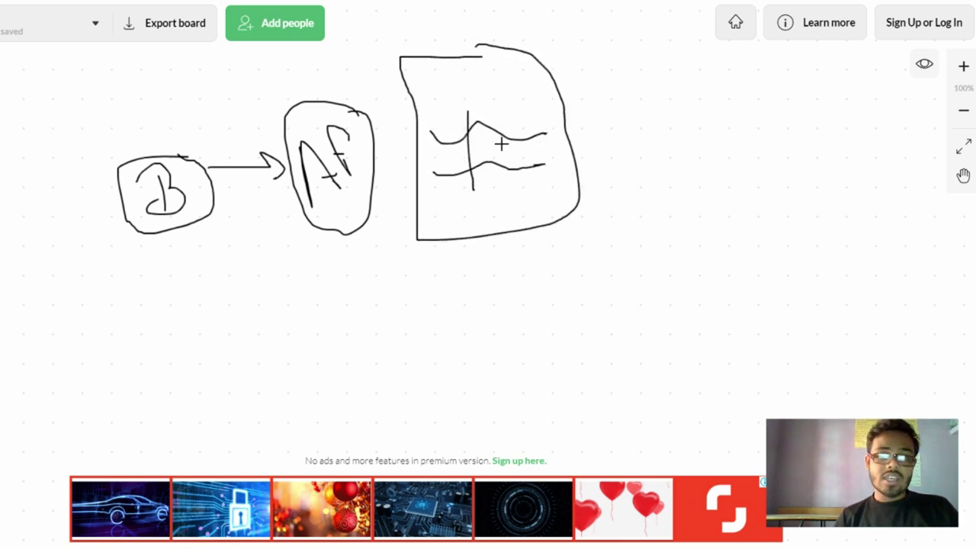
{"action": "left_click_drag", "start_coordinate": [503, 128], "coordinate": [500, 191]}
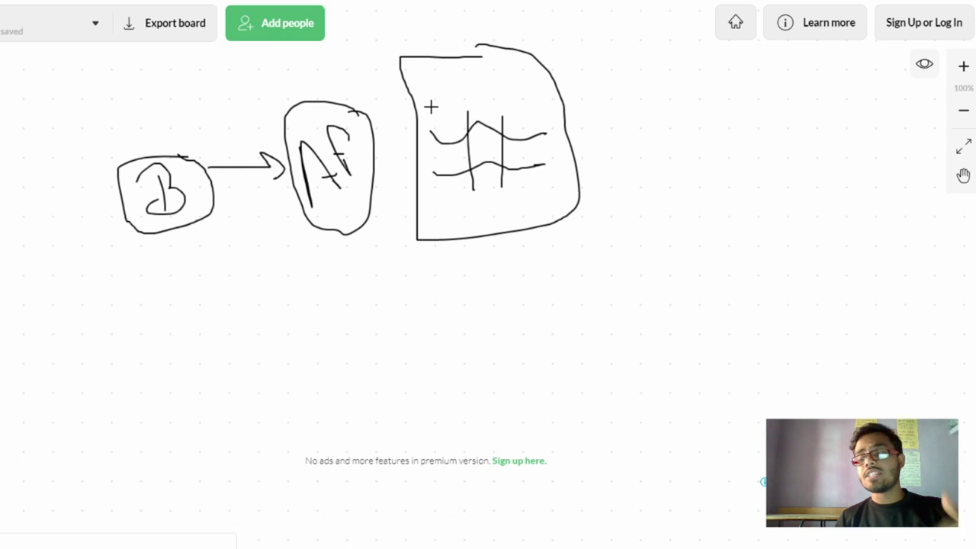
{"action": "mouse_move", "coordinate": [432, 109]}
{"action": "left_mouse_down"}
{"action": "mouse_move", "coordinate": [536, 109]}
{"action": "mouse_move", "coordinate": [499, 124]}
{"action": "left_mouse_up"}
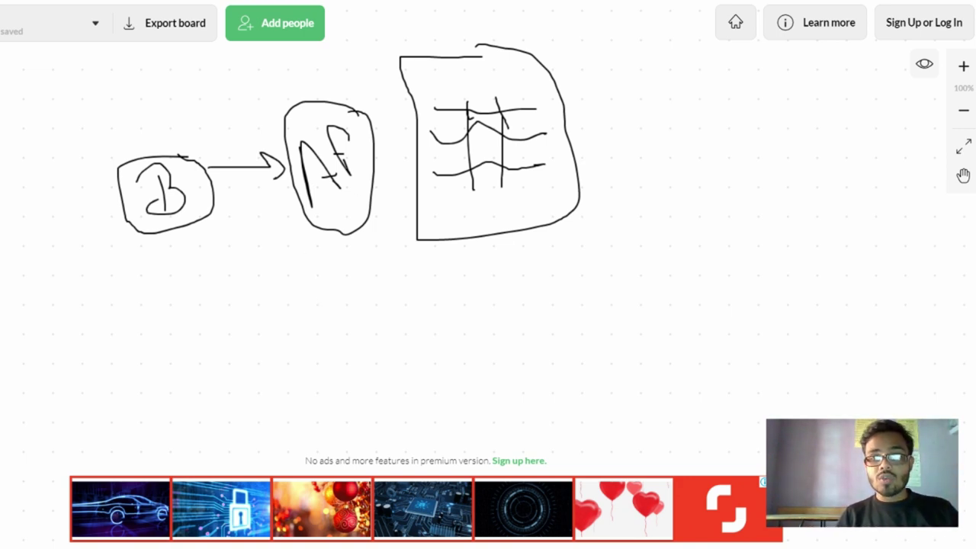
Close the whiteboard page and discard its unsaved sketch
{"action": "key", "text": "ctrl+w"}
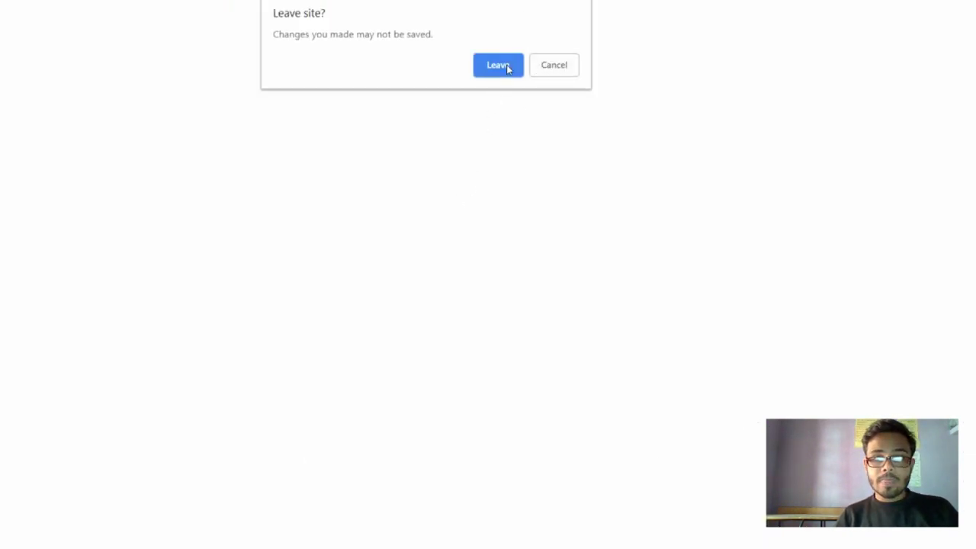
{"action": "left_click", "coordinate": [508, 65]}
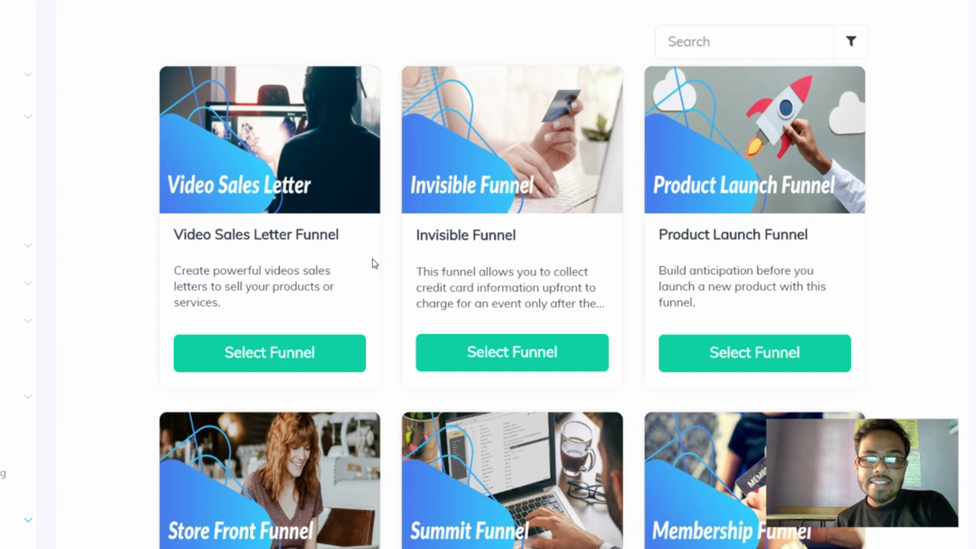
Examine the sales funnel templates and their descriptions, from Video Sales Letter to Cancellation Funnel, and return to the Lead Magnet and Home Page funnels
{"action": "scroll", "coordinate": [381, 264], "scroll_direction": "down", "scroll_amount": 1}
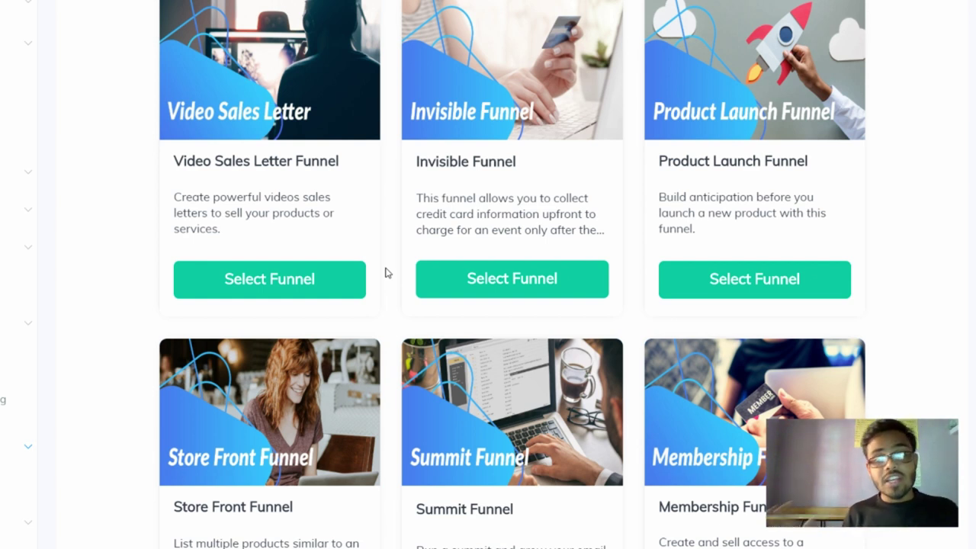
{"action": "scroll", "coordinate": [645, 364], "scroll_direction": "up", "scroll_amount": 3}
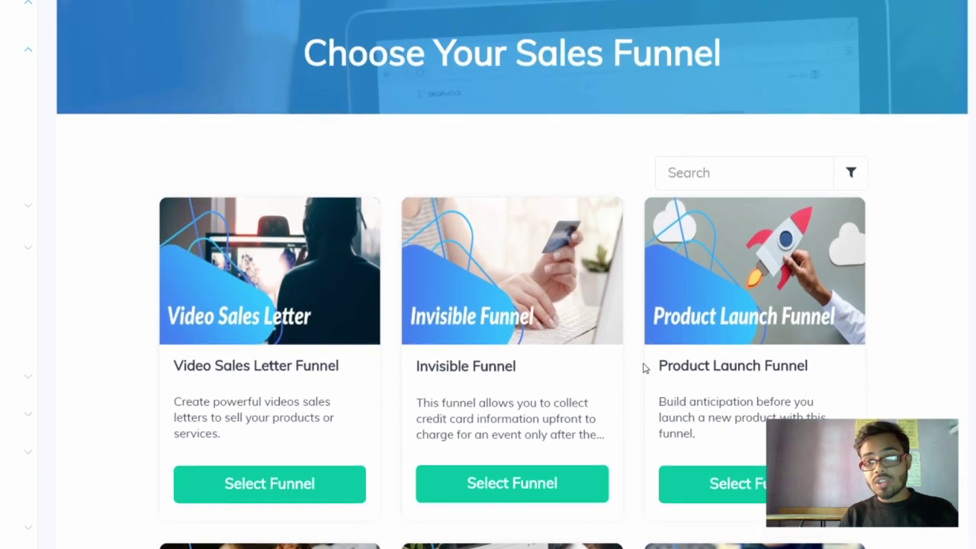
{"action": "scroll", "coordinate": [645, 363], "scroll_direction": "down", "scroll_amount": 3}
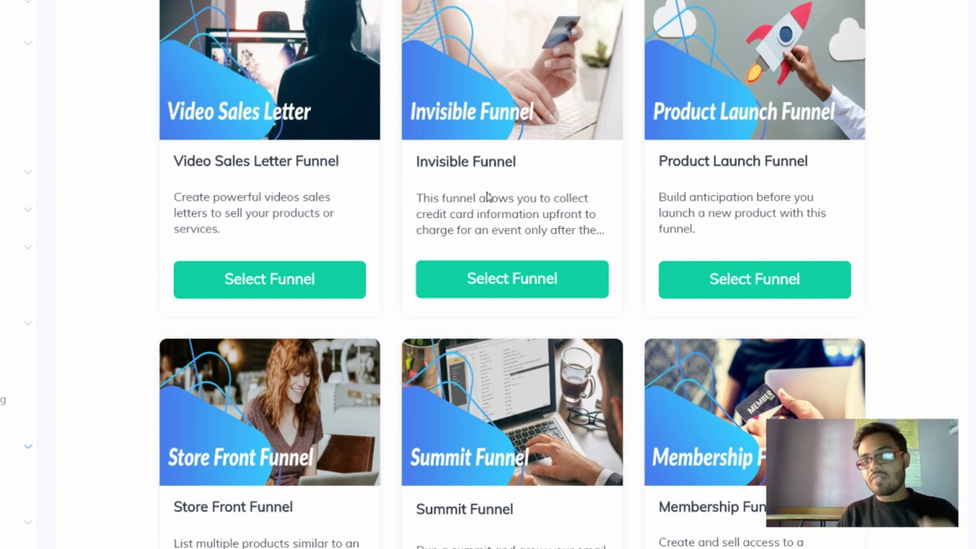
{"action": "scroll", "coordinate": [658, 194], "scroll_direction": "down", "scroll_amount": 1}
{"action": "left_click_drag", "start_coordinate": [820, 87], "coordinate": [647, 93]}
{"action": "left_click", "coordinate": [906, 145]}
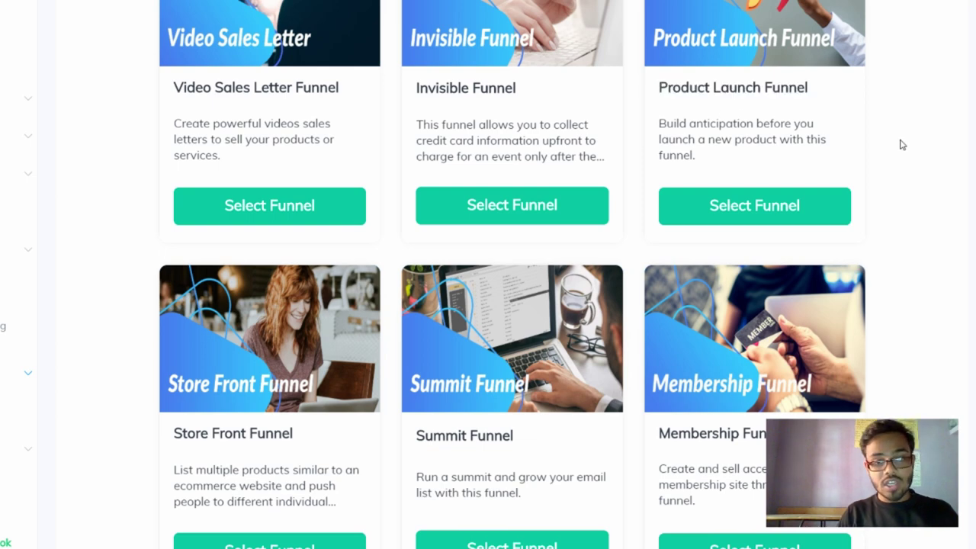
{"action": "scroll", "coordinate": [925, 154], "scroll_direction": "down", "scroll_amount": 1}
{"action": "scroll", "coordinate": [925, 154], "scroll_direction": "down", "scroll_amount": 3}
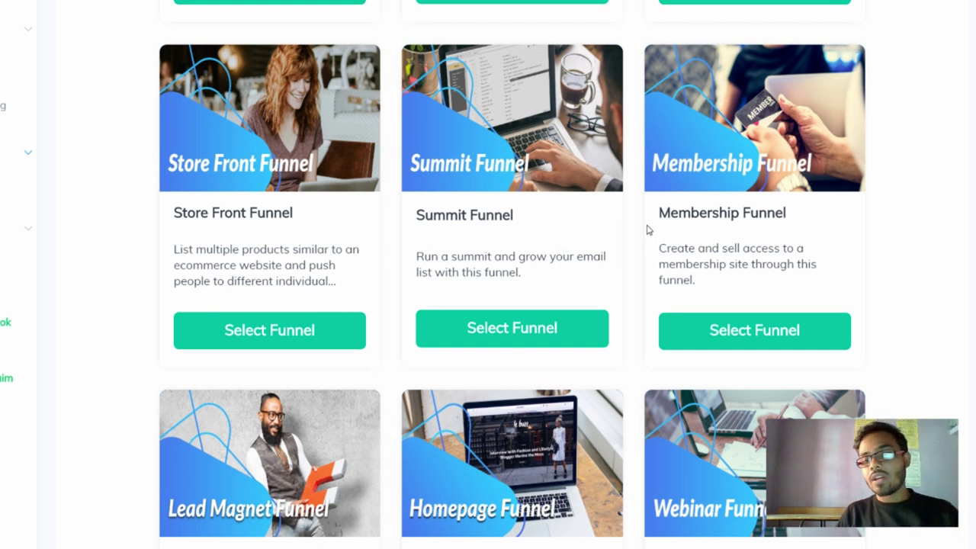
{"action": "scroll", "coordinate": [668, 236], "scroll_direction": "down", "scroll_amount": 1}
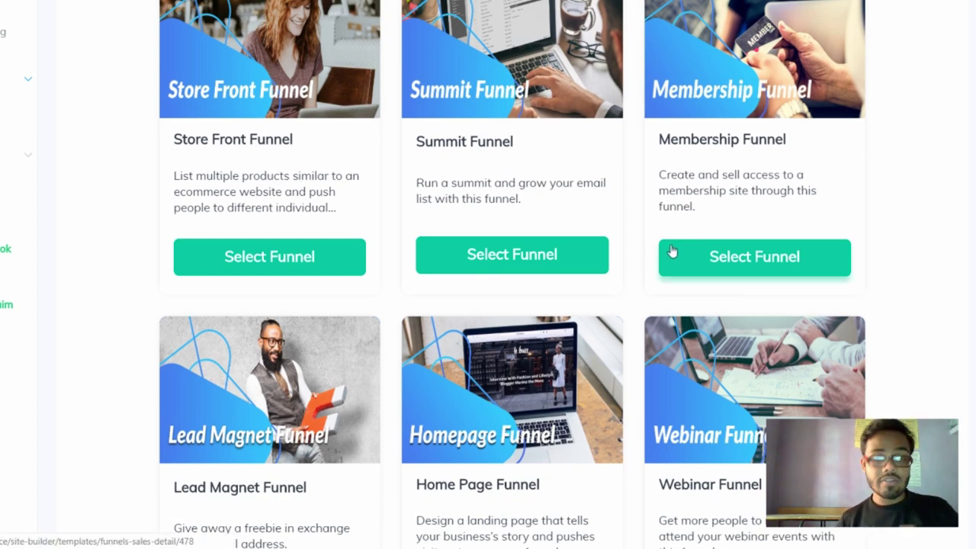
{"action": "scroll", "coordinate": [686, 260], "scroll_direction": "down", "scroll_amount": 4}
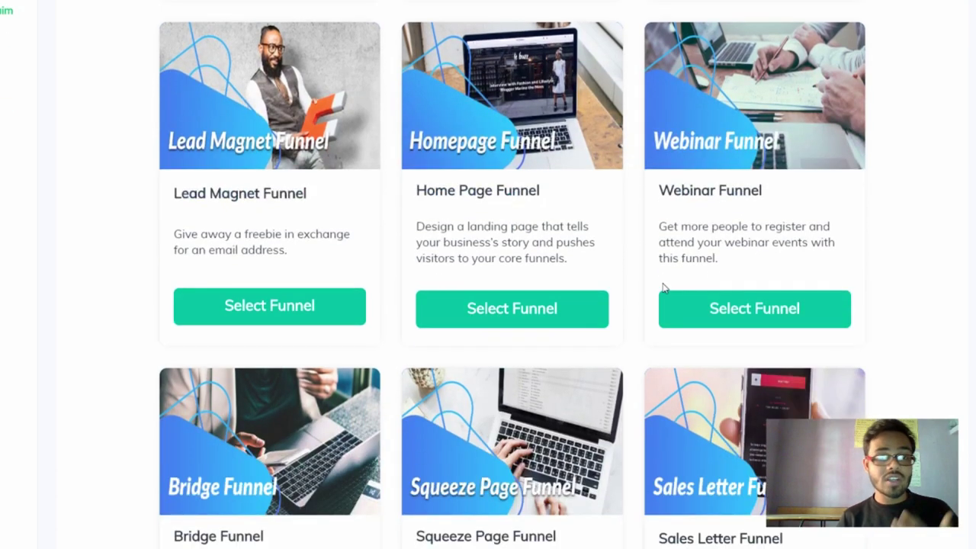
{"action": "scroll", "coordinate": [661, 286], "scroll_direction": "down", "scroll_amount": 1}
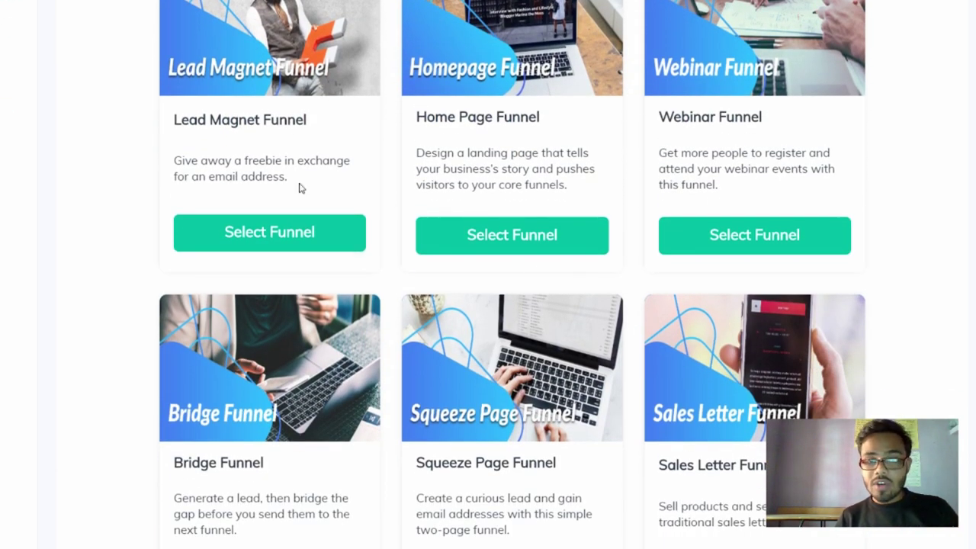
{"action": "scroll", "coordinate": [340, 239], "scroll_direction": "down", "scroll_amount": 1}
{"action": "scroll", "coordinate": [343, 239], "scroll_direction": "down", "scroll_amount": 3}
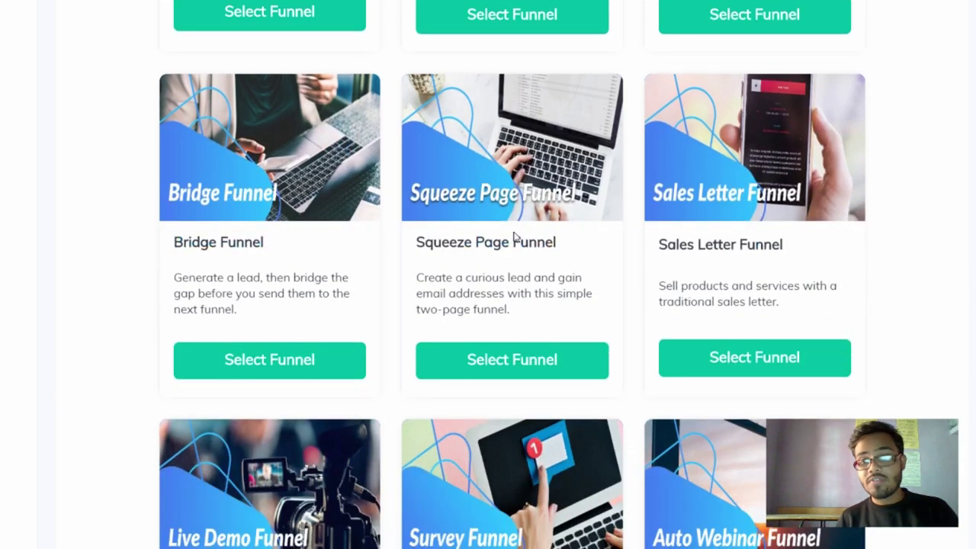
{"action": "scroll", "coordinate": [288, 150], "scroll_direction": "down", "scroll_amount": 3}
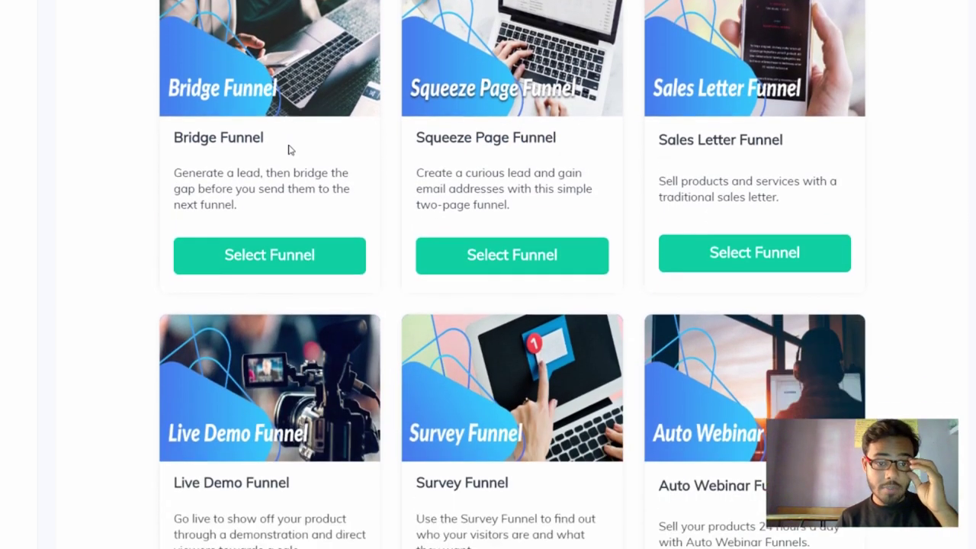
{"action": "scroll", "coordinate": [287, 162], "scroll_direction": "down", "scroll_amount": 2}
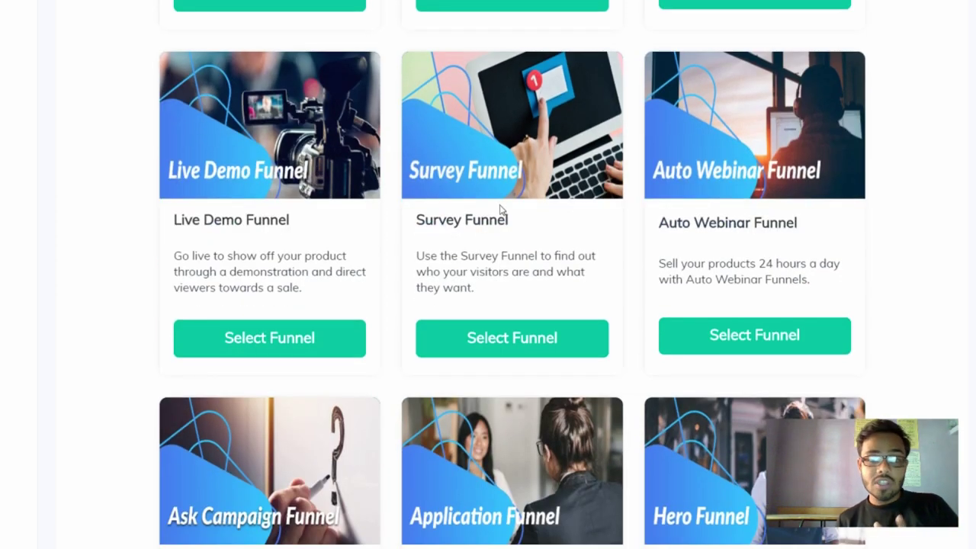
{"action": "scroll", "coordinate": [502, 208], "scroll_direction": "down", "scroll_amount": 3}
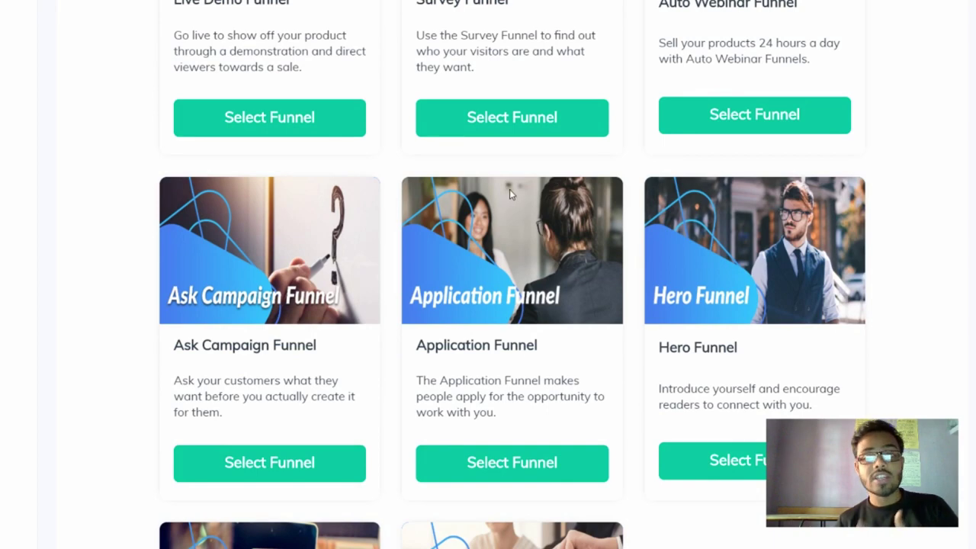
{"action": "scroll", "coordinate": [516, 203], "scroll_direction": "down", "scroll_amount": 3}
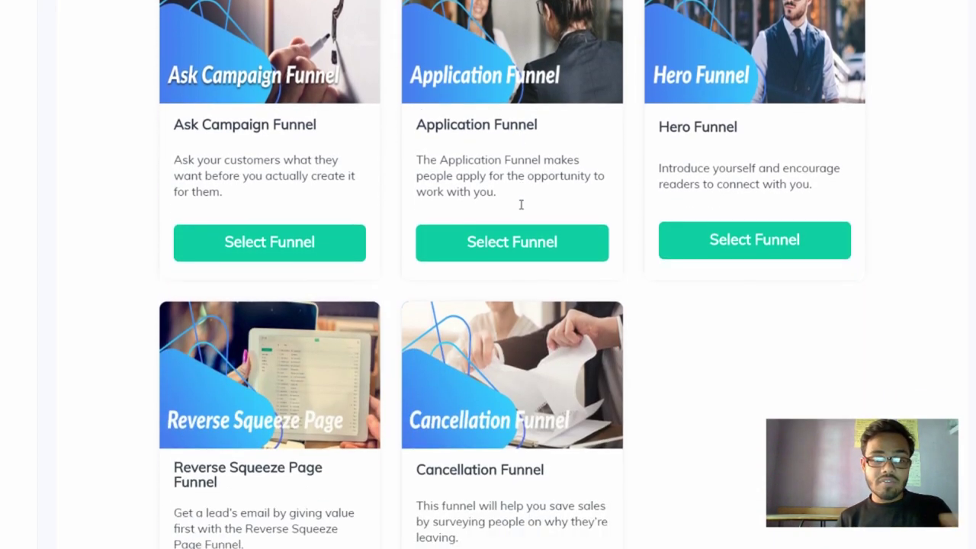
{"action": "scroll", "coordinate": [514, 250], "scroll_direction": "down", "scroll_amount": 1}
{"action": "scroll", "coordinate": [519, 261], "scroll_direction": "up", "scroll_amount": 14}
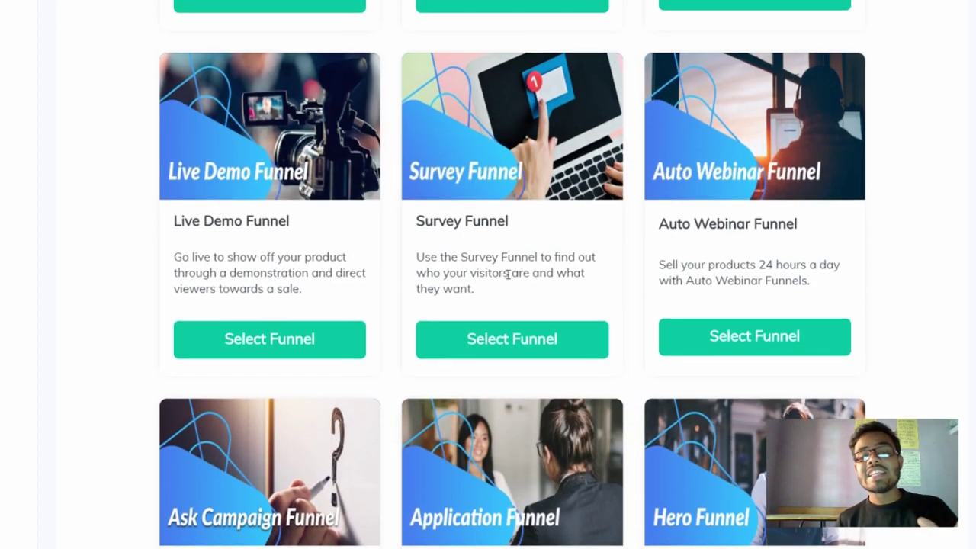
{"action": "scroll", "coordinate": [507, 280], "scroll_direction": "up", "scroll_amount": 6}
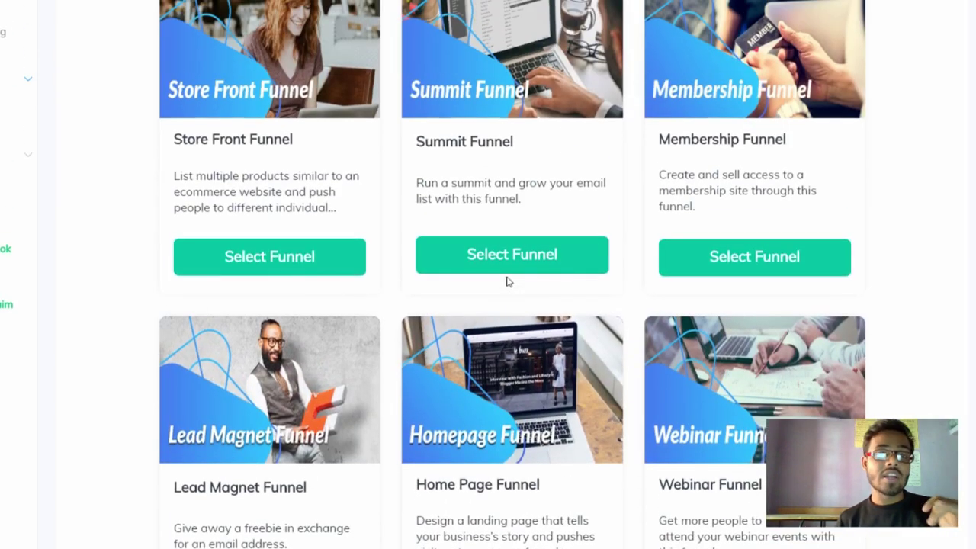
{"action": "scroll", "coordinate": [511, 282], "scroll_direction": "down", "scroll_amount": 2}
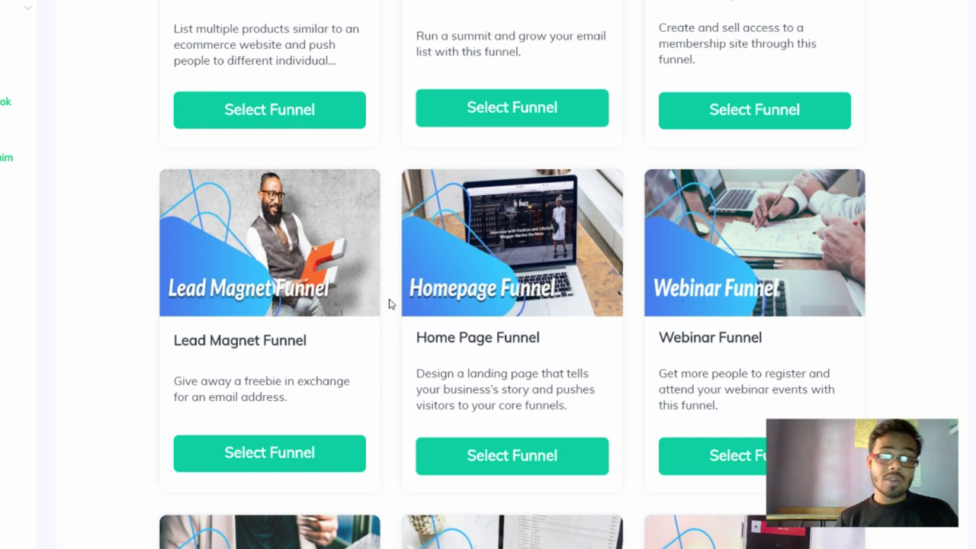
{"action": "scroll", "coordinate": [412, 304], "scroll_direction": "down", "scroll_amount": 1}
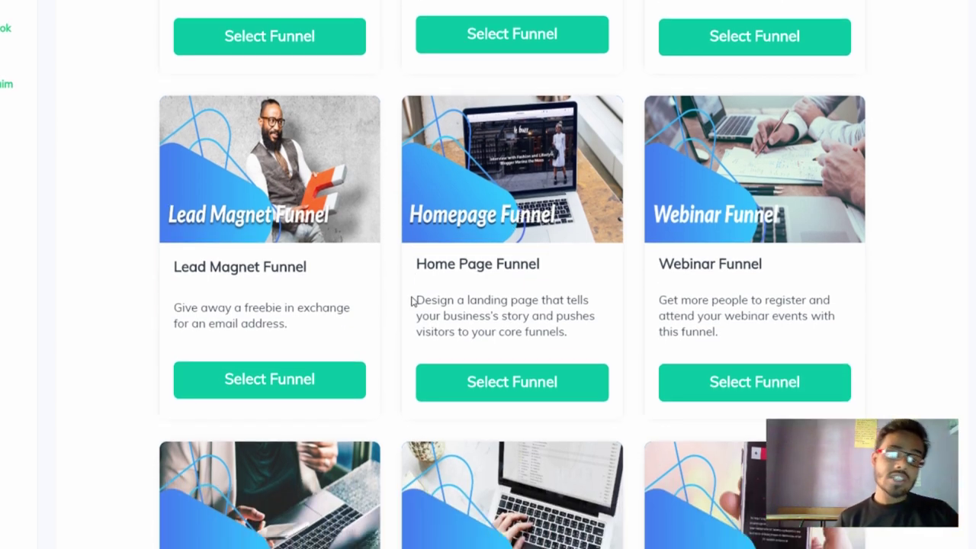
Locate the Lead Magnet Funnel among the sales funnel templates and select it
{"action": "scroll", "coordinate": [418, 299], "scroll_direction": "down", "scroll_amount": 2}
{"action": "scroll", "coordinate": [425, 294], "scroll_direction": "up", "scroll_amount": 1}
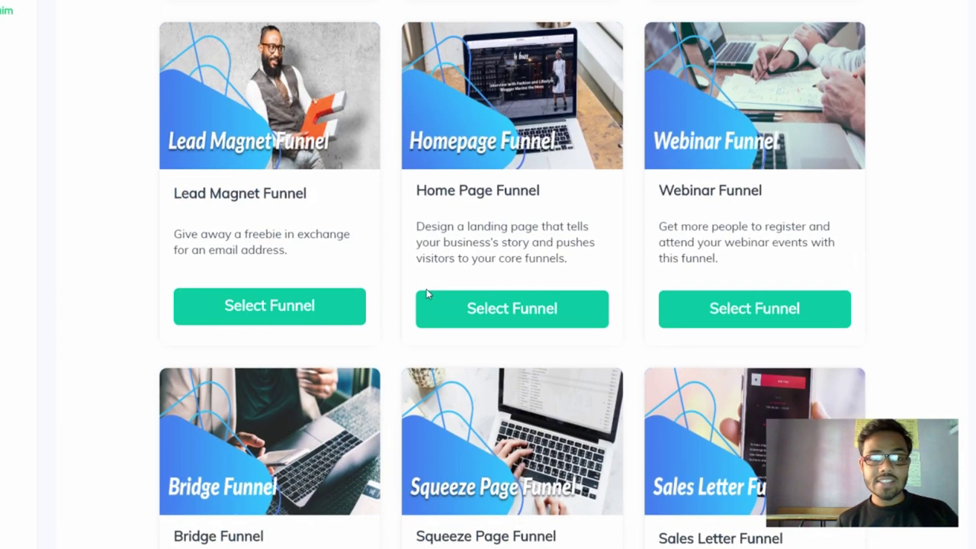
{"action": "scroll", "coordinate": [427, 288], "scroll_direction": "up", "scroll_amount": 3}
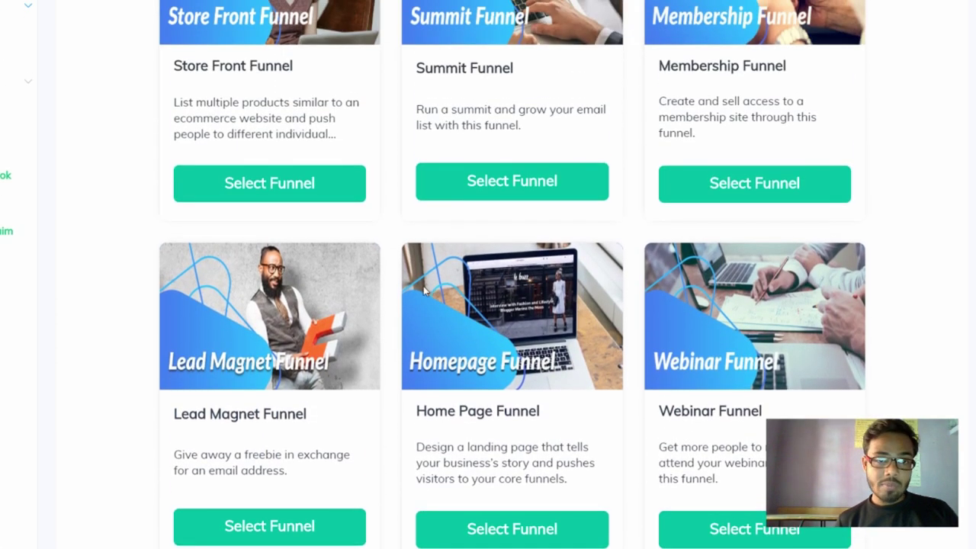
{"action": "scroll", "coordinate": [412, 275], "scroll_direction": "down", "scroll_amount": 1}
{"action": "scroll", "coordinate": [412, 273], "scroll_direction": "down", "scroll_amount": 3}
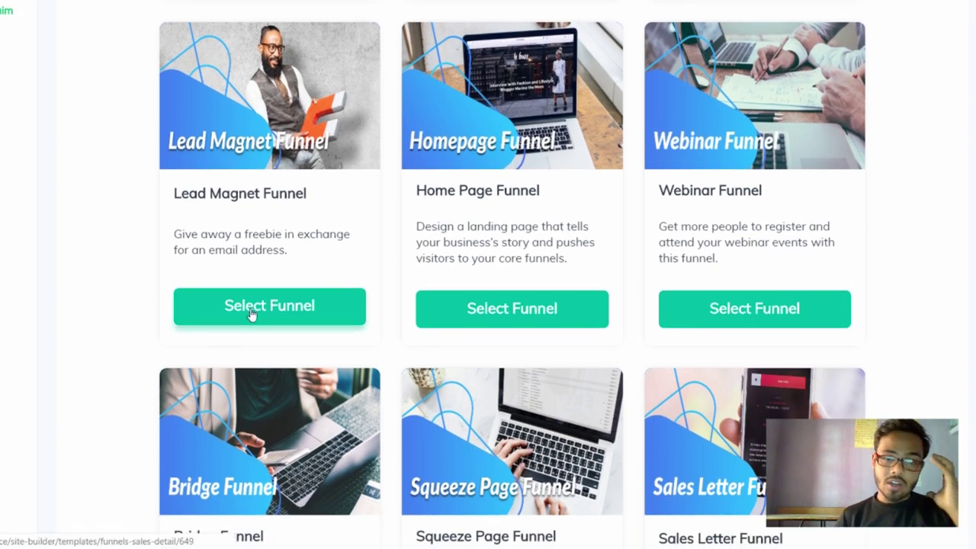
{"action": "left_click", "coordinate": [253, 309]}
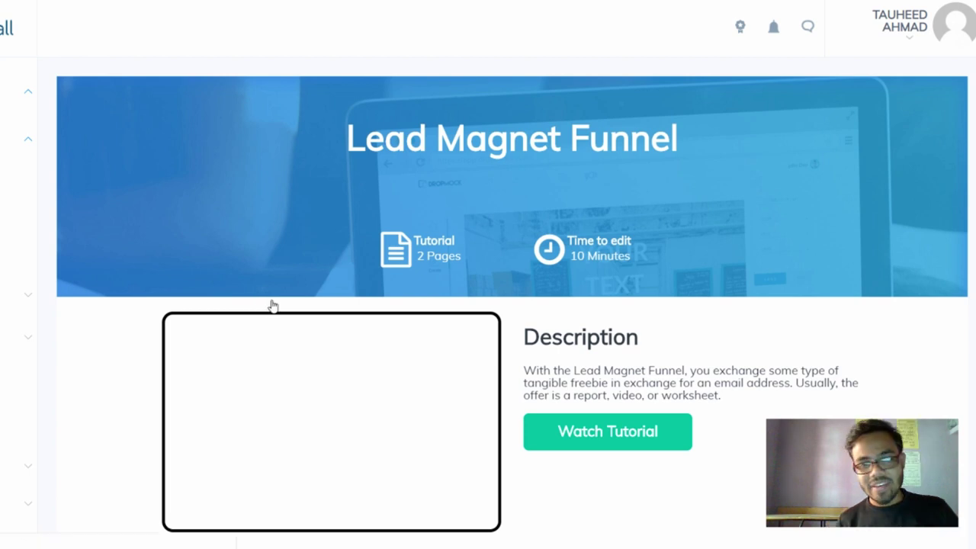
Examine the Lead Magnet Funnel's description, its blueprint from Facebook Ads to Thank You Page, and its available templates
{"action": "scroll", "coordinate": [518, 224], "scroll_direction": "down", "scroll_amount": 4}
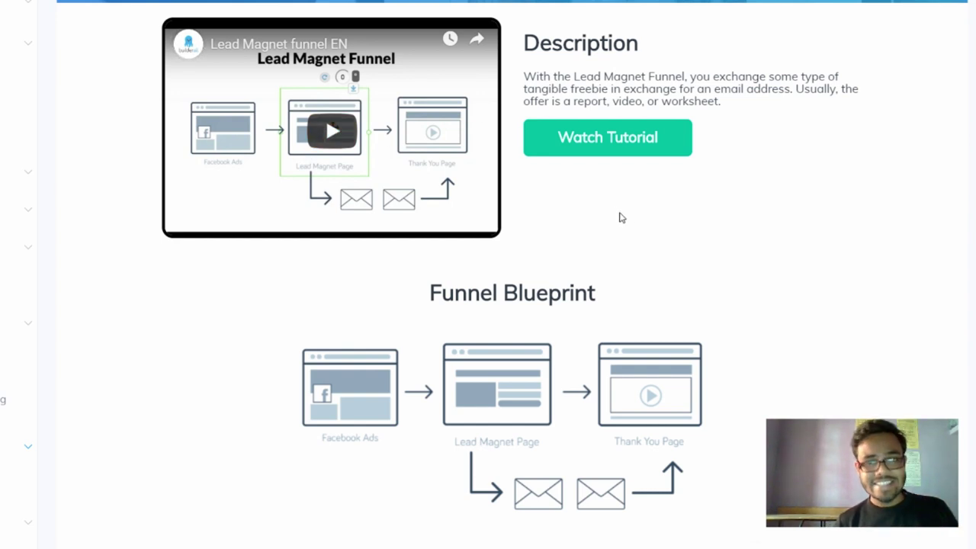
{"action": "scroll", "coordinate": [627, 219], "scroll_direction": "down", "scroll_amount": 3}
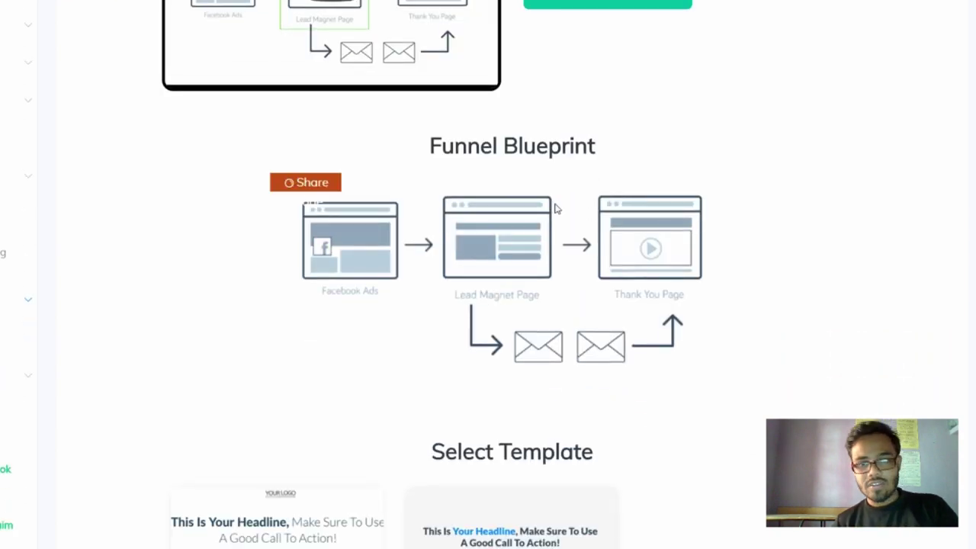
{"action": "scroll", "coordinate": [879, 234], "scroll_direction": "down", "scroll_amount": 3}
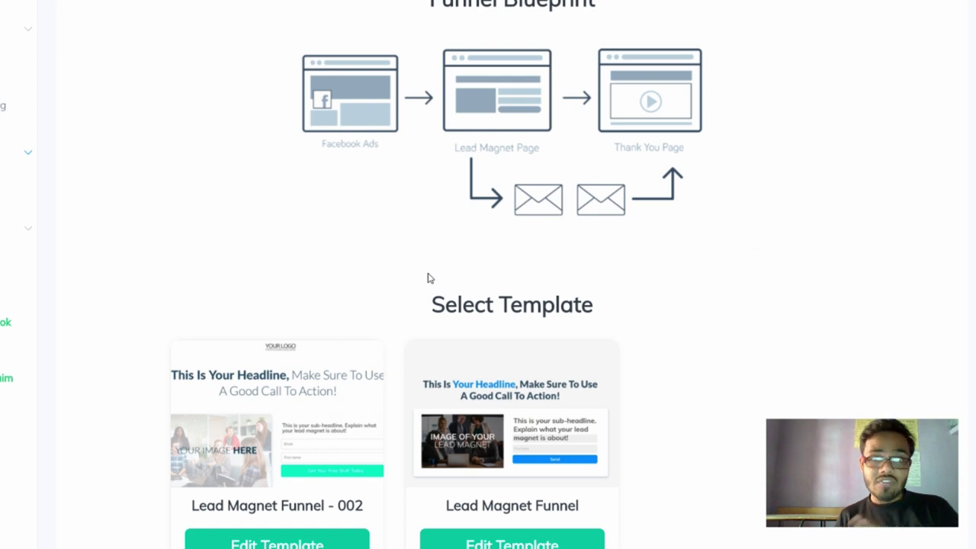
{"action": "scroll", "coordinate": [457, 289], "scroll_direction": "down", "scroll_amount": 2}
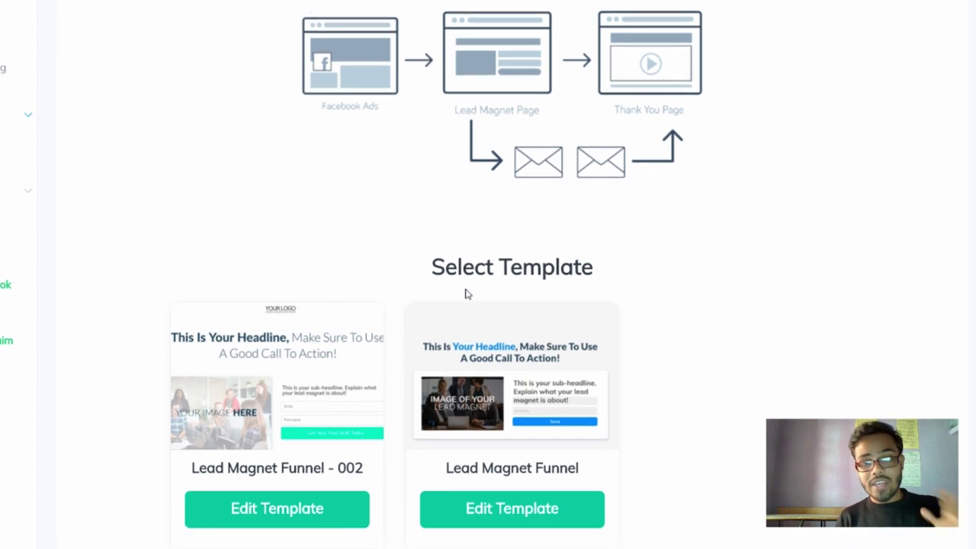
{"action": "scroll", "coordinate": [495, 152], "scroll_direction": "up", "scroll_amount": 3}
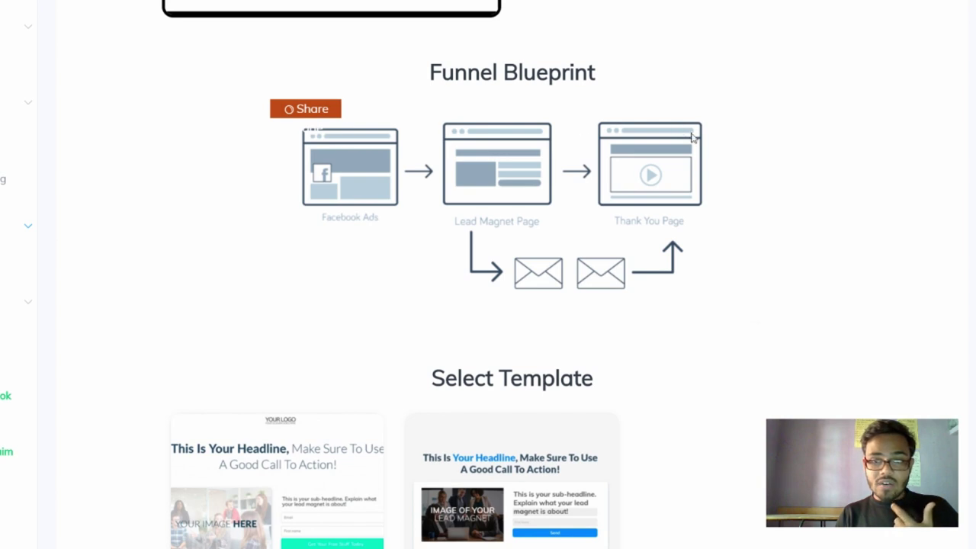
{"action": "scroll", "coordinate": [487, 219], "scroll_direction": "down", "scroll_amount": 3}
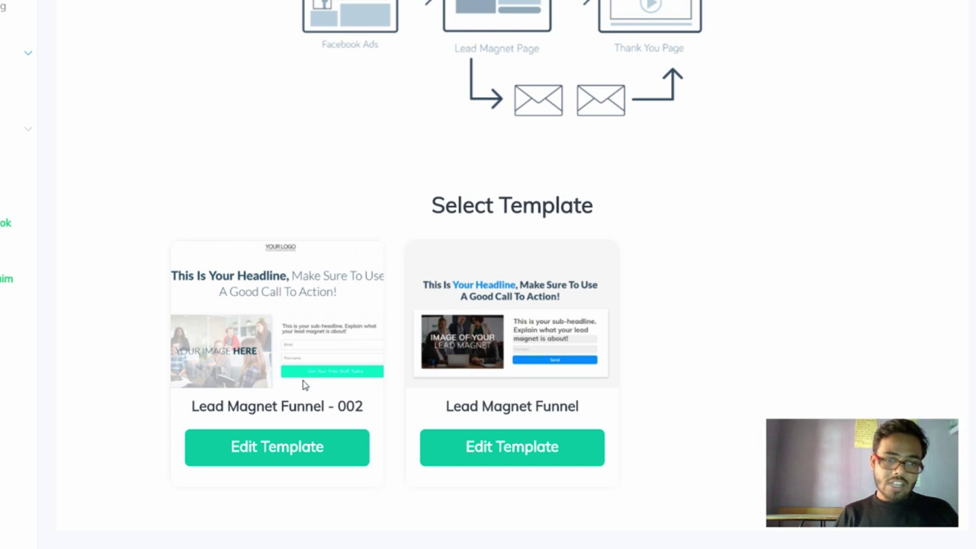
Open the Lead Magnet Funnel template (not version 002) for editing and look over its headline, image and opt-in form
{"action": "left_click", "coordinate": [504, 449]}
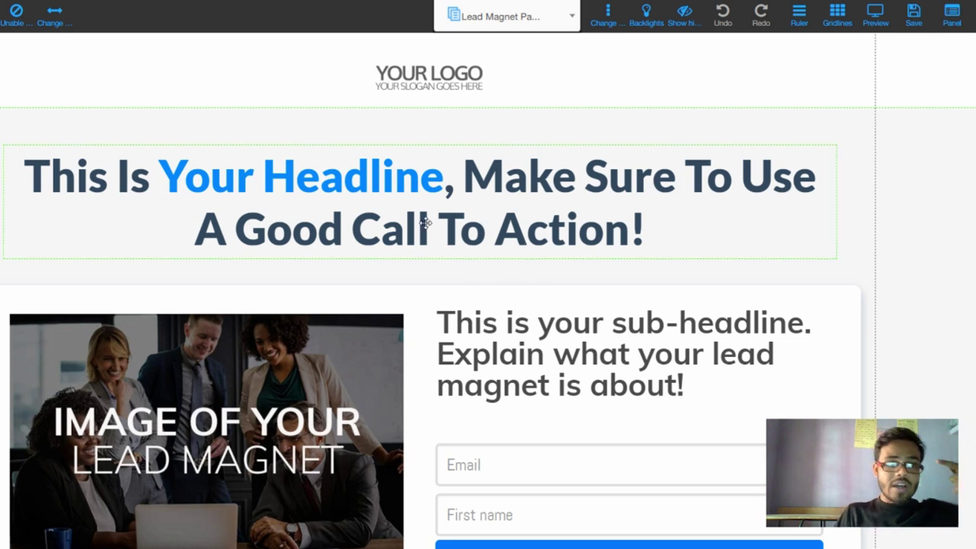
{"action": "scroll", "coordinate": [425, 221], "scroll_direction": "down", "scroll_amount": 1}
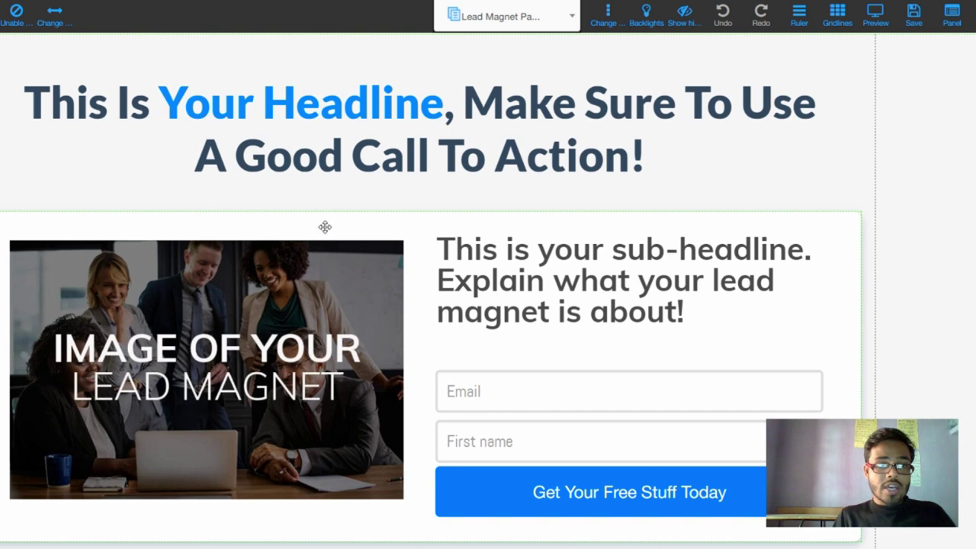
{"action": "scroll", "coordinate": [410, 218], "scroll_direction": "up", "scroll_amount": 1}
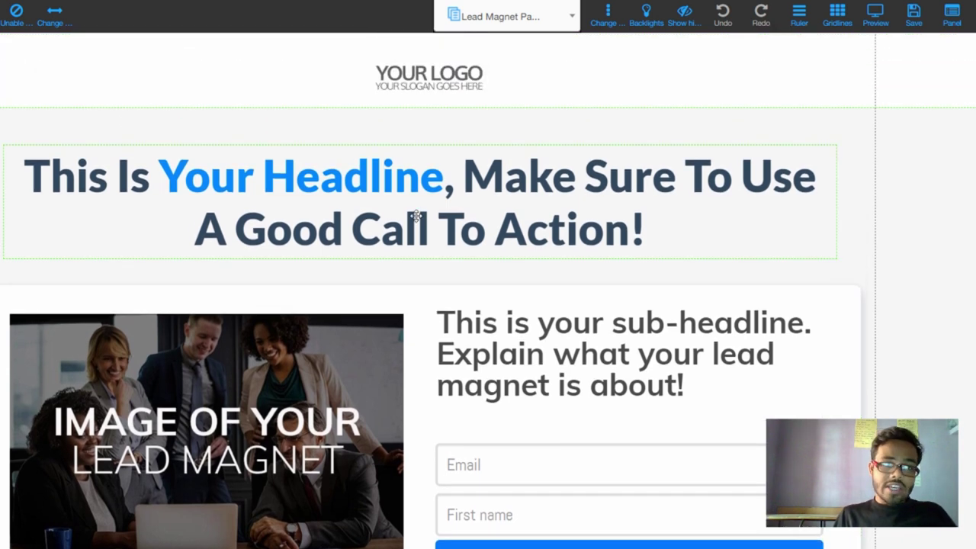
{"action": "scroll", "coordinate": [388, 194], "scroll_direction": "down", "scroll_amount": 1}
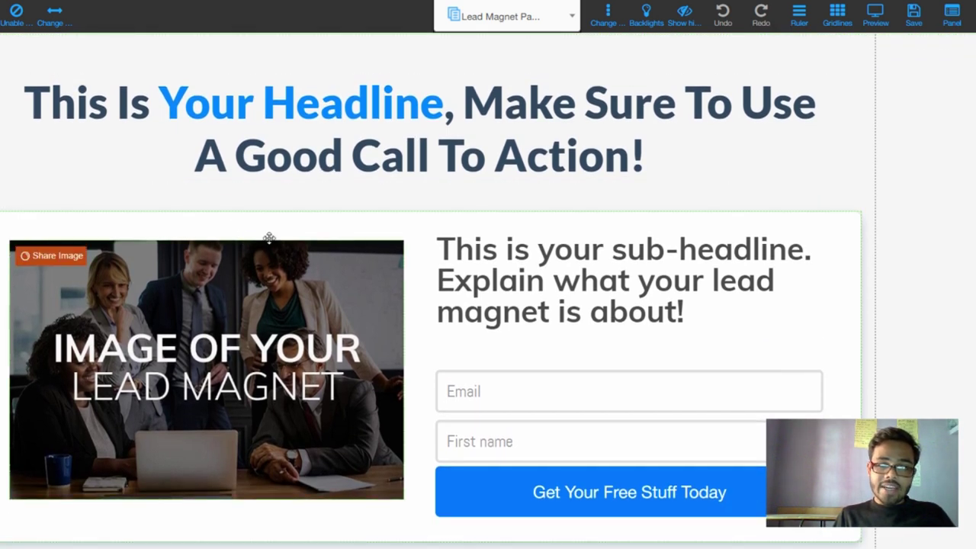
Replace the sub-headline text above the opt-in form with "if u want a free taruningg lnjhsvwgvyu"
{"action": "left_click", "coordinate": [491, 263]}
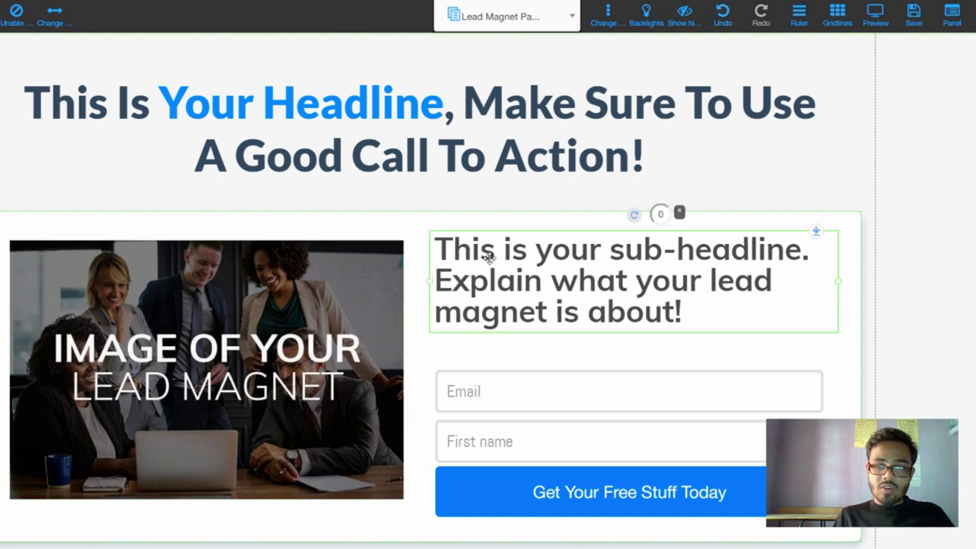
{"action": "right_click", "coordinate": [491, 263]}
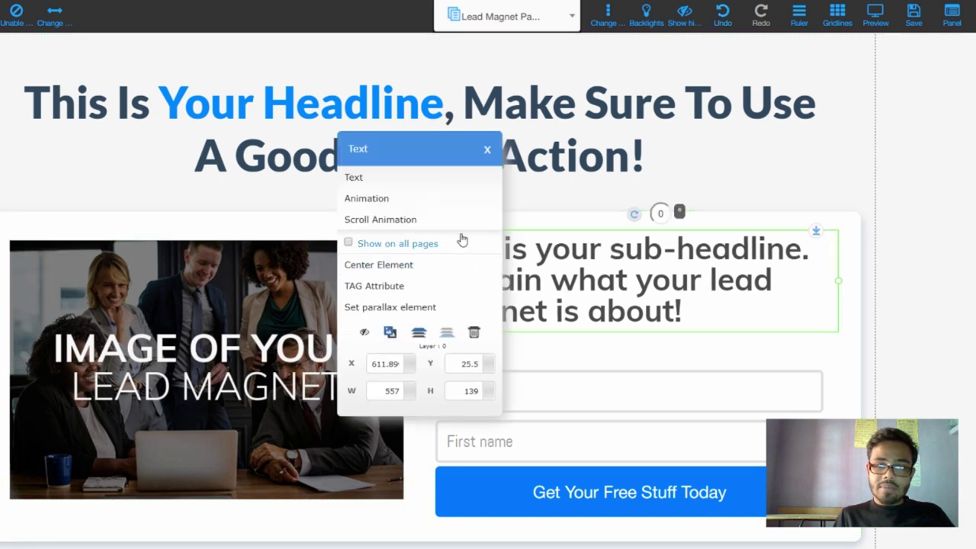
{"action": "left_click", "coordinate": [394, 179]}
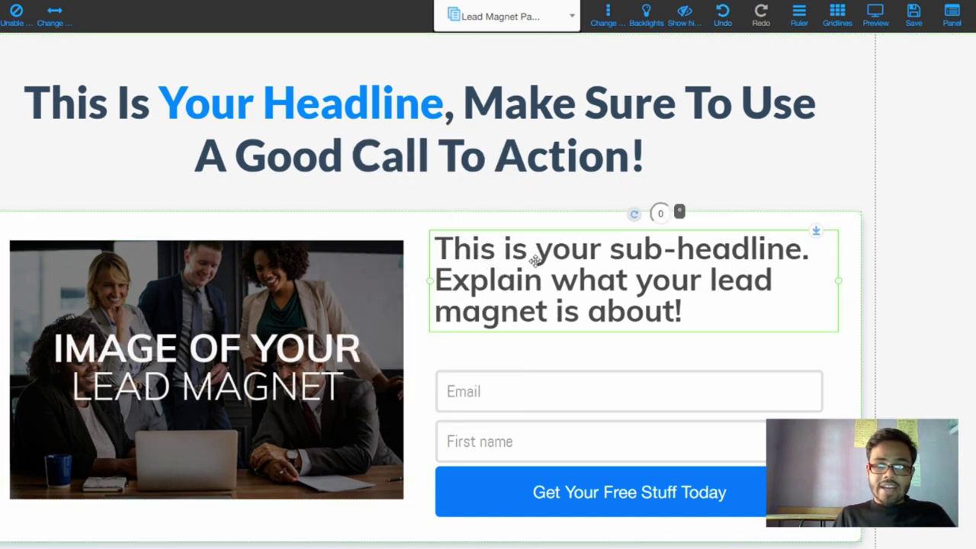
{"action": "double_click", "coordinate": [439, 246]}
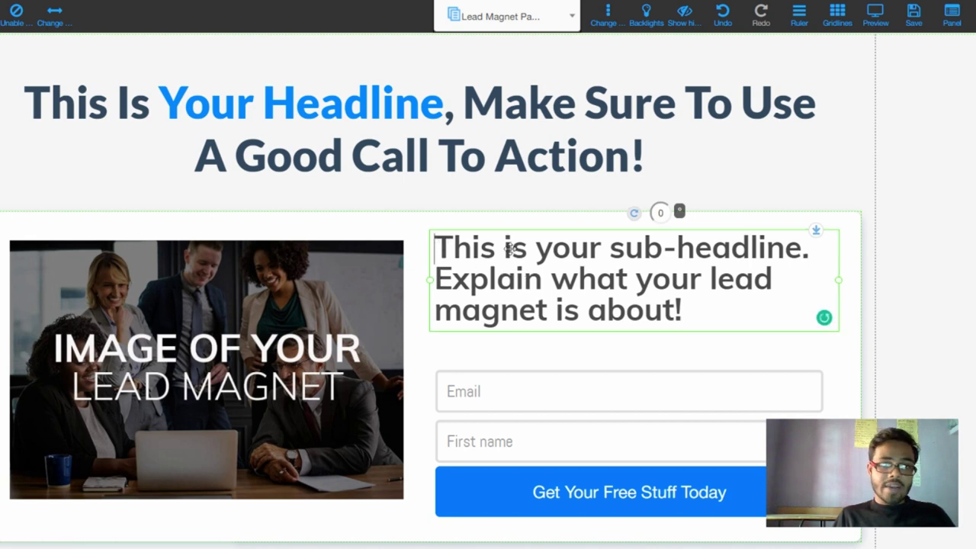
{"action": "left_click", "coordinate": [717, 305]}
{"action": "key", "text": "BackSpace"}
{"action": "key", "text": "BackSpace"}
{"action": "key", "text": "BackSpace"}
{"action": "key", "text": "BackSpace"}
{"action": "key", "text": "BackSpace"}
{"action": "key", "text": "BackSpace"}
{"action": "key", "text": "BackSpace"}
{"action": "key", "text": "BackSpace"}
{"action": "key", "text": "BackSpace"}
{"action": "key", "text": "BackSpace"}
{"action": "key", "text": "BackSpace"}
{"action": "key", "text": "BackSpace"}
{"action": "key", "text": "BackSpace"}
{"action": "key", "text": "BackSpace"}
{"action": "key", "text": "BackSpace"}
{"action": "key", "text": "BackSpace"}
{"action": "key", "text": "BackSpace"}
{"action": "key", "text": "BackSpace"}
{"action": "key", "text": "BackSpace"}
{"action": "key", "text": "BackSpace"}
{"action": "key", "text": "BackSpace"}
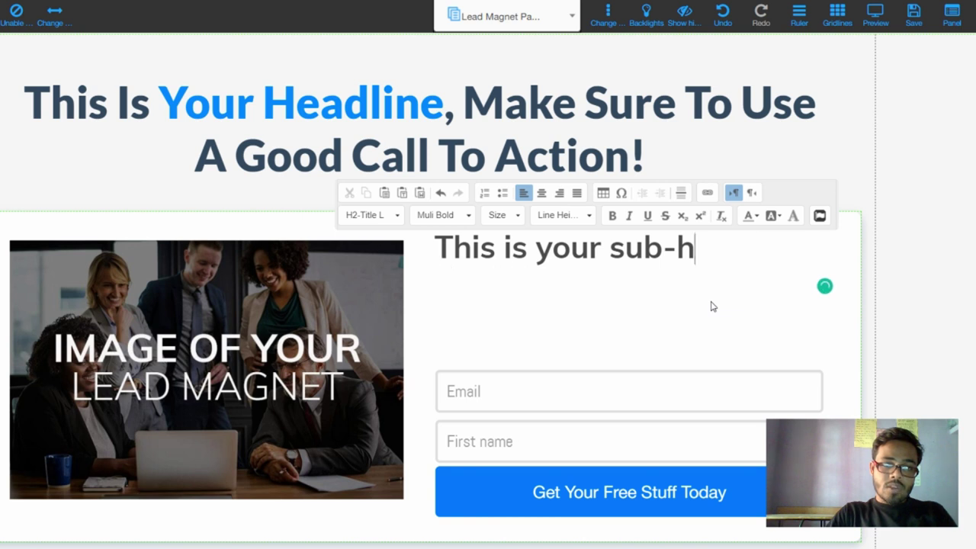
{"action": "key", "text": "BackSpace"}
{"action": "key", "text": "BackSpace"}
{"action": "key", "text": "BackSpace"}
{"action": "key", "text": "BackSpace"}
{"action": "type", "text": "i"}
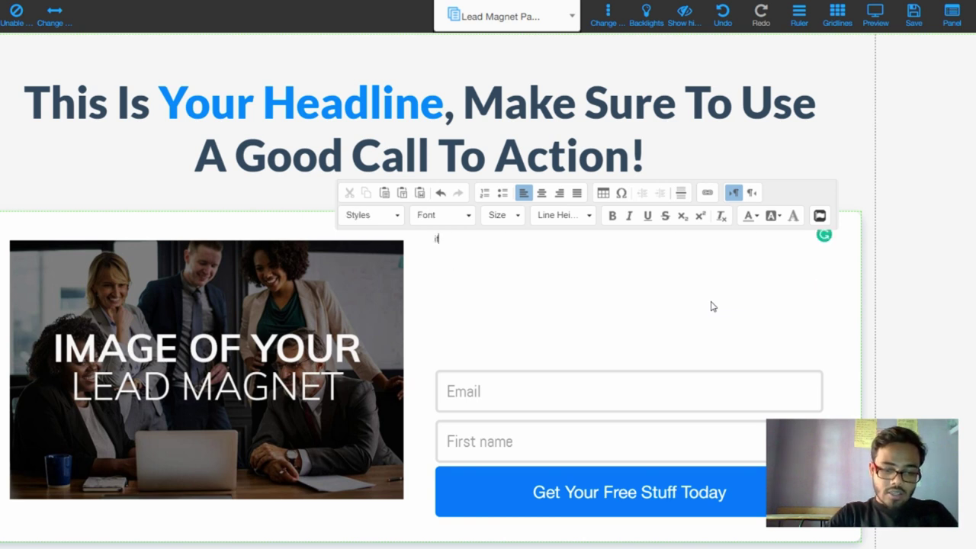
{"action": "type", "text": "f u want a free tarun"}
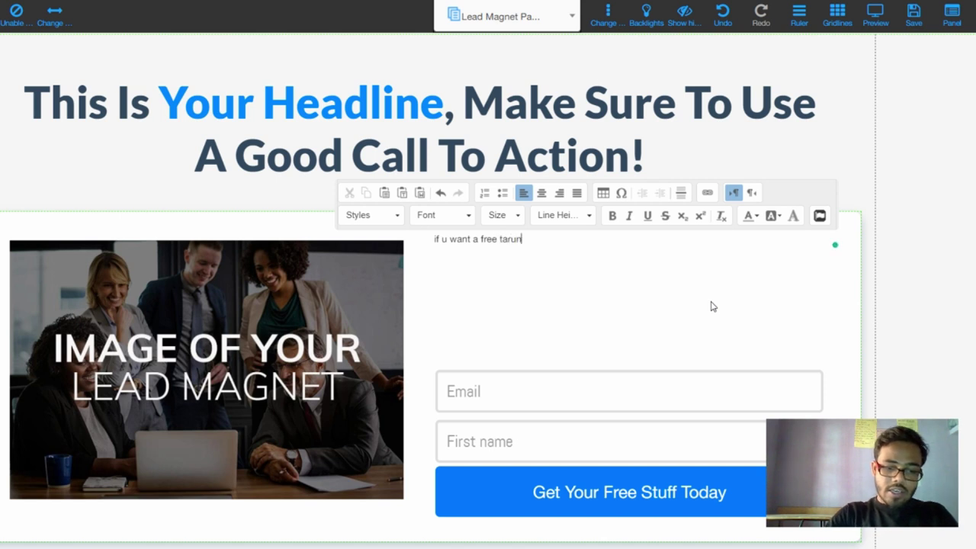
{"action": "type", "text": "ingg lnjhsvwgvyu"}
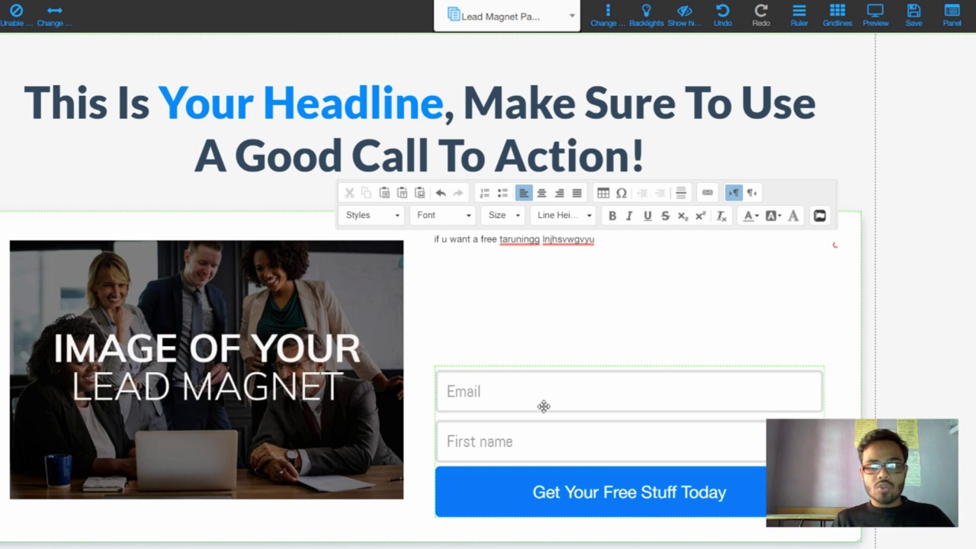
{"action": "left_click", "coordinate": [538, 382]}
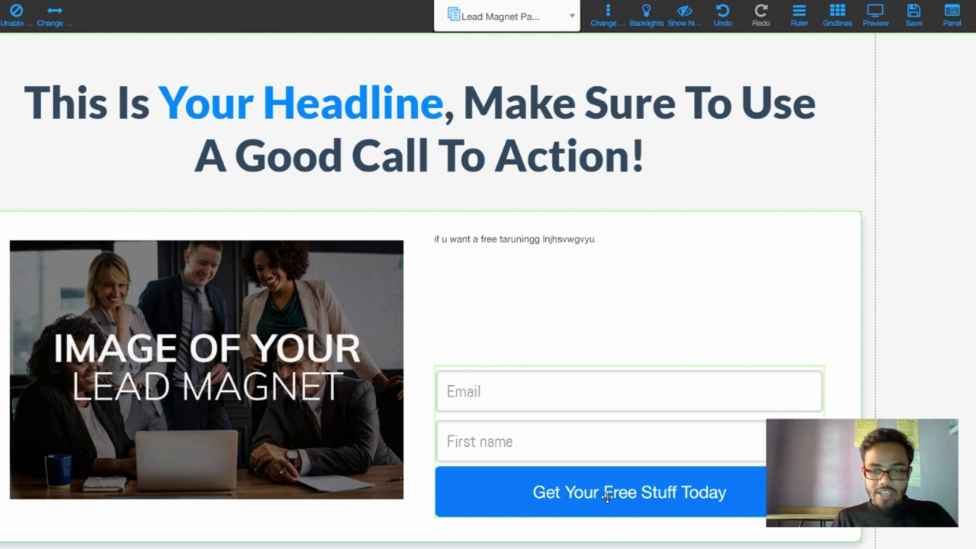
Switch to the template's Home 1 page, view its funnel diagram, and return to the Lead Magnet template selection
{"action": "left_click", "coordinate": [488, 27]}
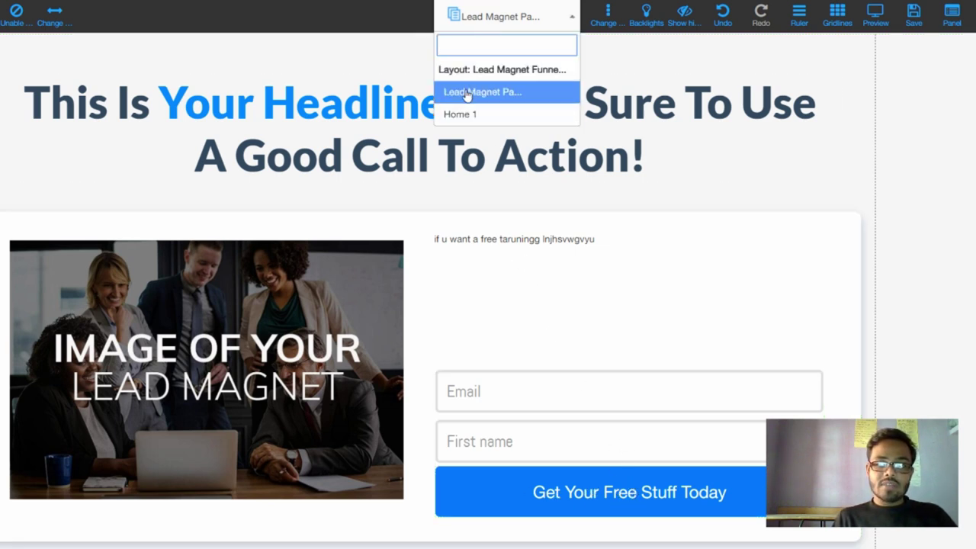
{"action": "left_click", "coordinate": [466, 115]}
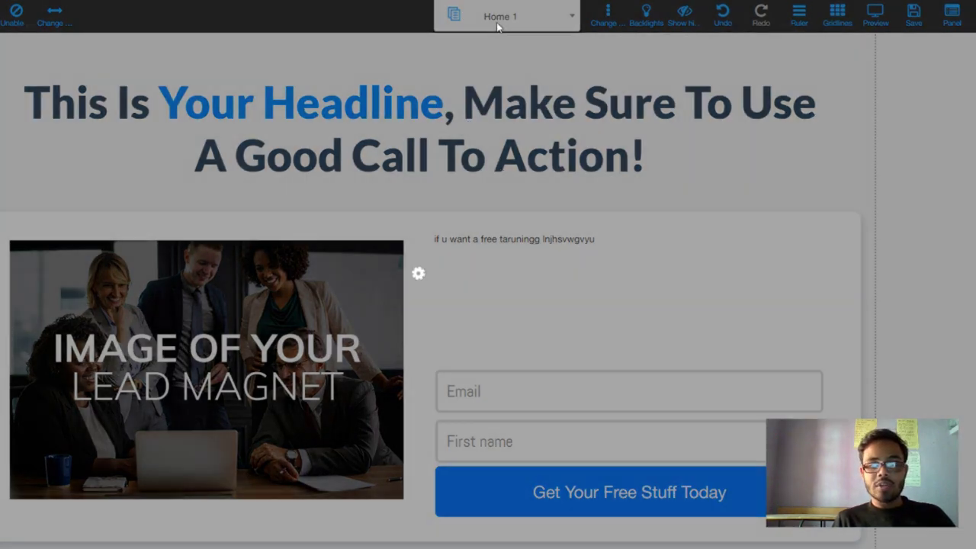
{"action": "scroll", "coordinate": [461, 116], "scroll_direction": "up", "scroll_amount": 1}
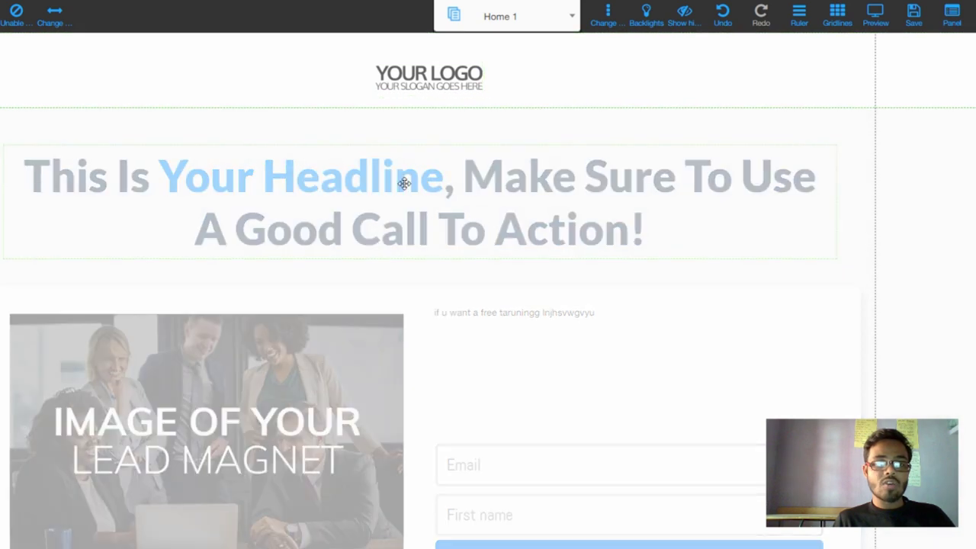
{"action": "scroll", "coordinate": [418, 174], "scroll_direction": "down", "scroll_amount": 2}
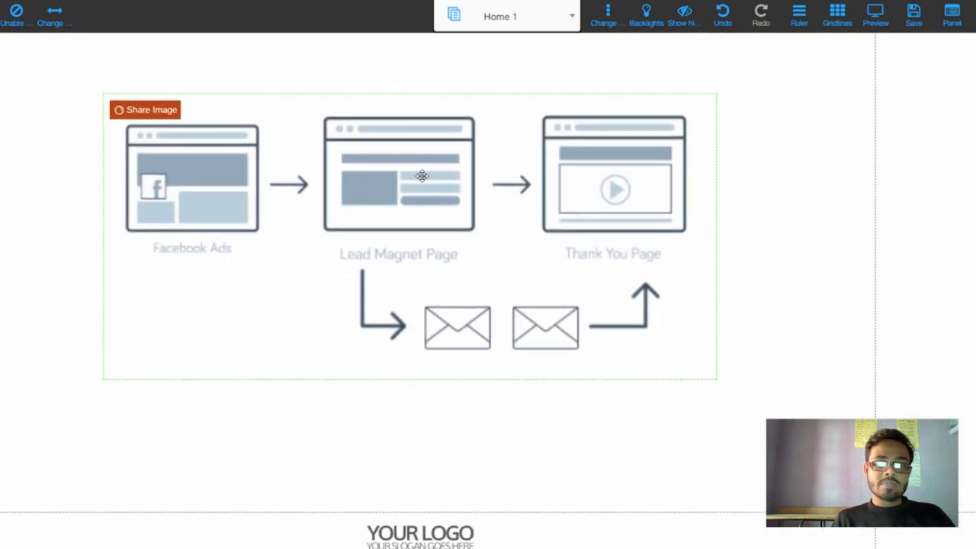
{"action": "scroll", "coordinate": [420, 191], "scroll_direction": "up", "scroll_amount": 2}
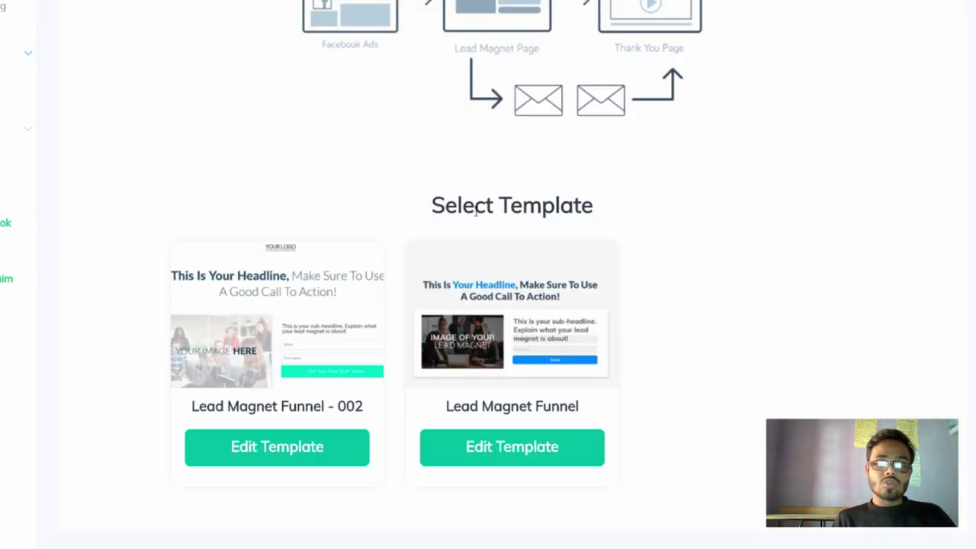
Open the Lead Magnet Funnel - 002 template for editing and look over its lead magnet page
{"action": "left_click", "coordinate": [275, 456]}
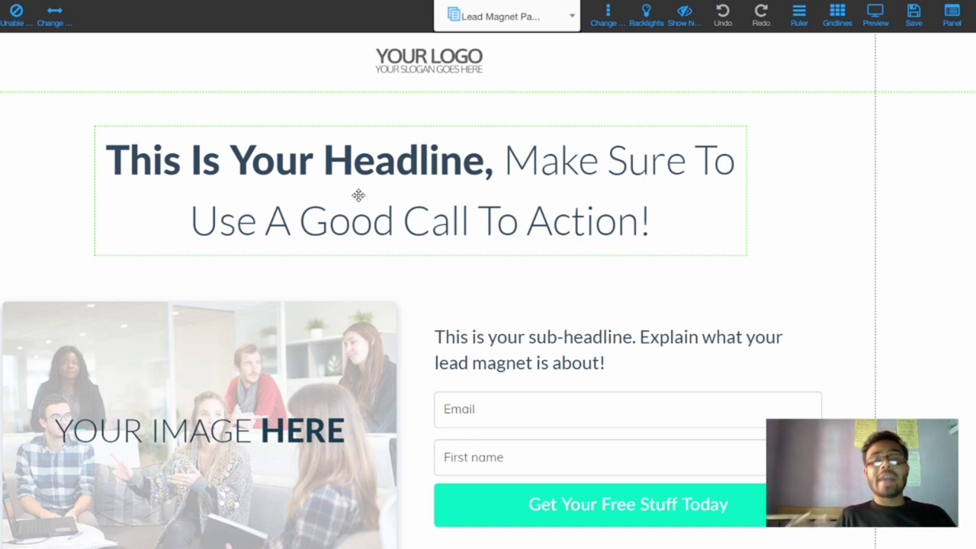
{"action": "scroll", "coordinate": [383, 215], "scroll_direction": "down", "scroll_amount": 1}
{"action": "scroll", "coordinate": [383, 216], "scroll_direction": "down", "scroll_amount": 3}
{"action": "scroll", "coordinate": [396, 206], "scroll_direction": "up", "scroll_amount": 4}
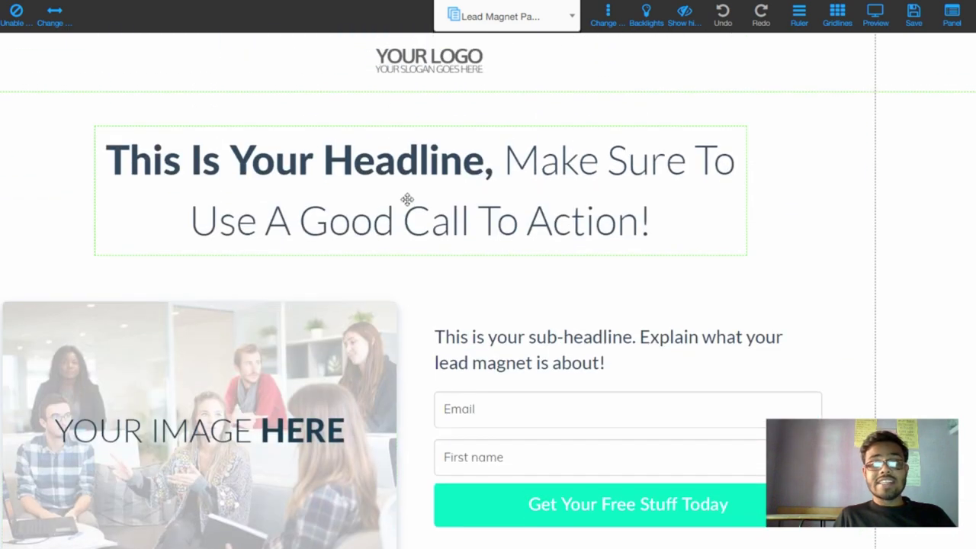
Switch to the Thank You Page of the 002 template and examine its video, upsell text and call-to-action section
{"action": "left_click", "coordinate": [497, 18]}
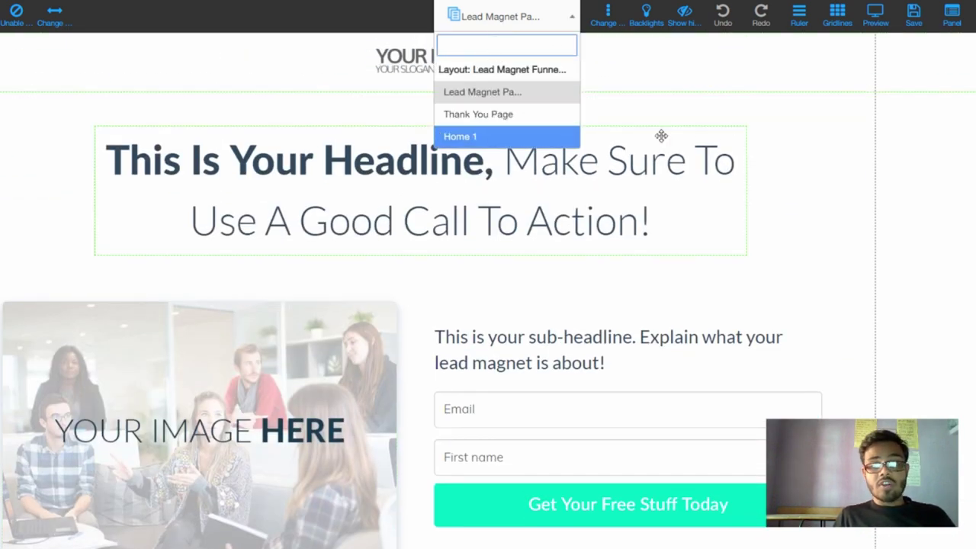
{"action": "scroll", "coordinate": [581, 197], "scroll_direction": "down", "scroll_amount": 3}
{"action": "scroll", "coordinate": [585, 191], "scroll_direction": "up", "scroll_amount": 3}
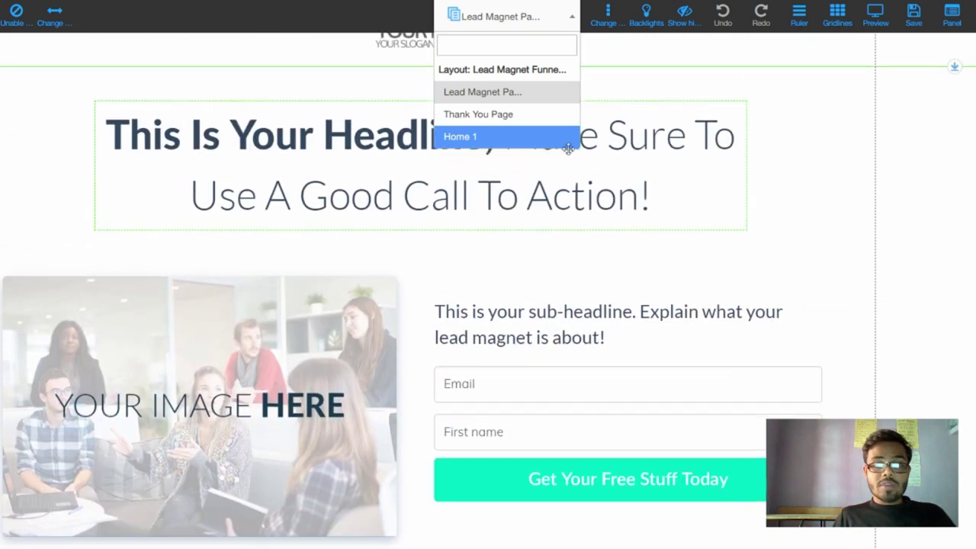
{"action": "left_click", "coordinate": [478, 116]}
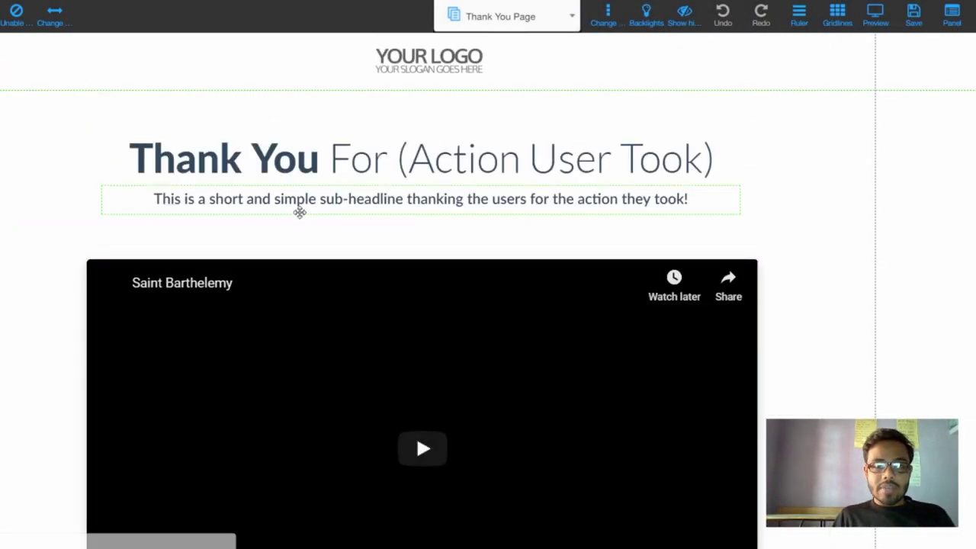
{"action": "scroll", "coordinate": [323, 220], "scroll_direction": "down", "scroll_amount": 3}
{"action": "scroll", "coordinate": [404, 256], "scroll_direction": "down", "scroll_amount": 2}
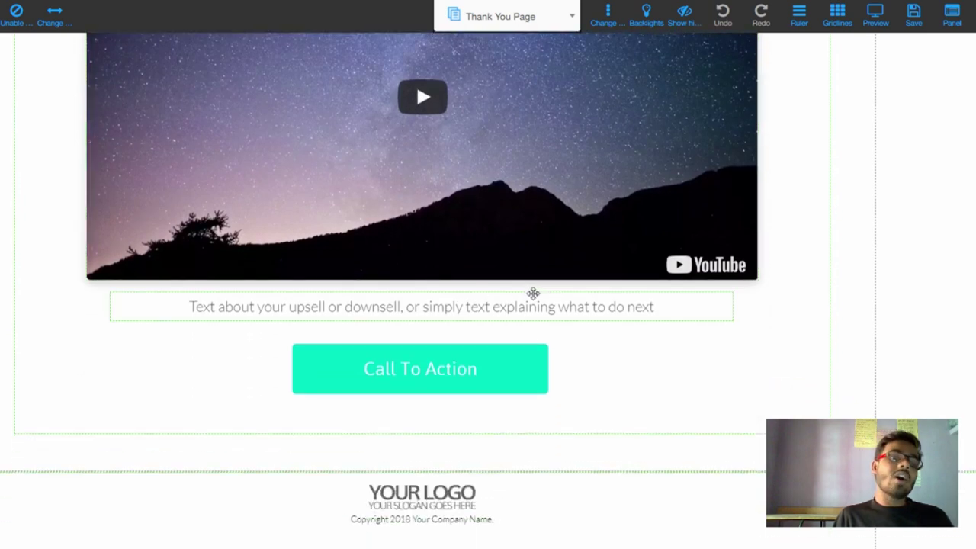
{"action": "scroll", "coordinate": [537, 294], "scroll_direction": "up", "scroll_amount": 3}
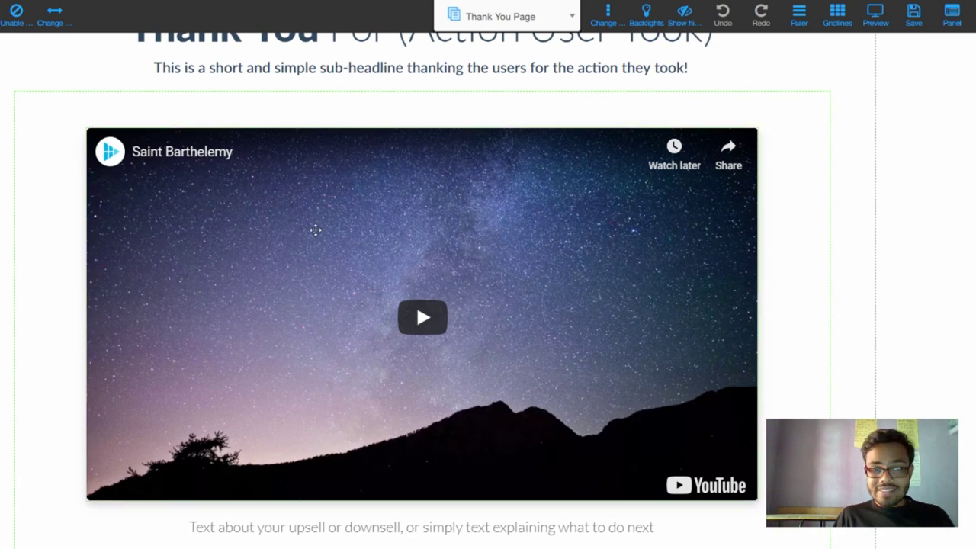
Review the Thank You Page's video and call-to-action section, and leave the editor without saving, returning to the Lead Magnet template selection
{"action": "scroll", "coordinate": [549, 179], "scroll_direction": "down", "scroll_amount": 3}
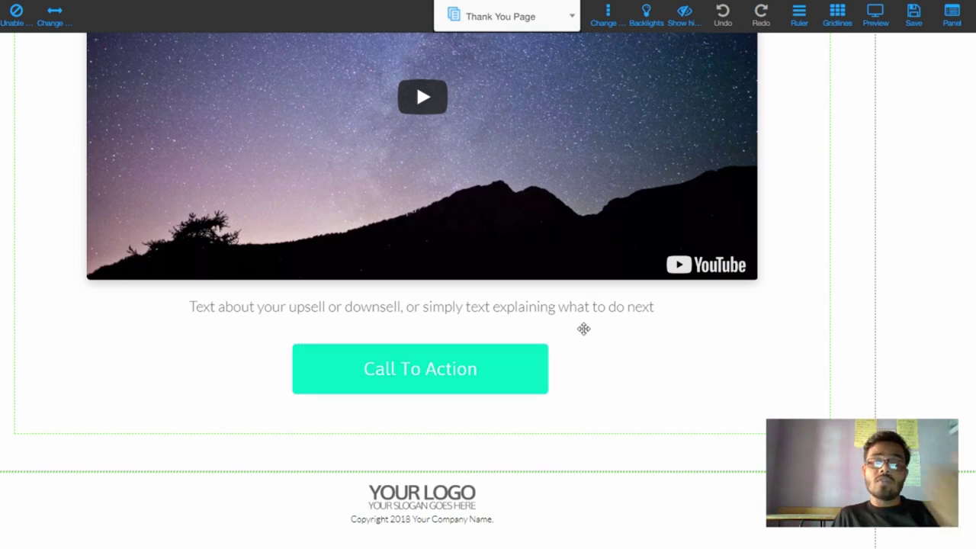
{"action": "scroll", "coordinate": [458, 286], "scroll_direction": "up", "scroll_amount": 3}
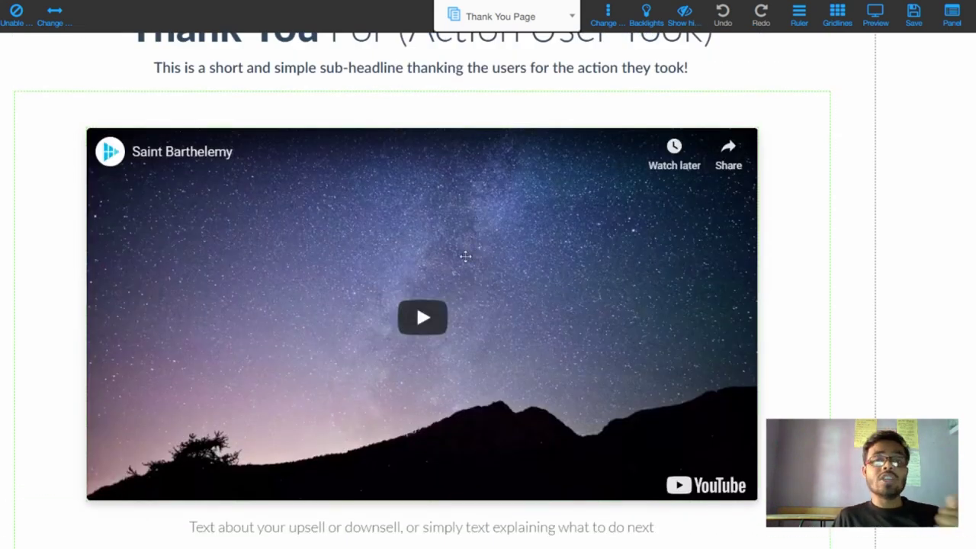
{"action": "left_click", "coordinate": [509, 17]}
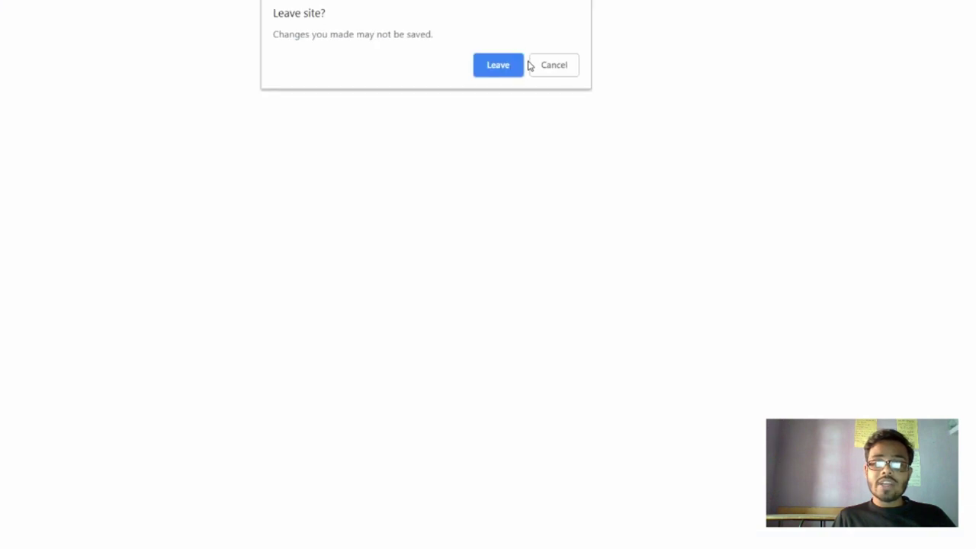
{"action": "left_click", "coordinate": [519, 66]}
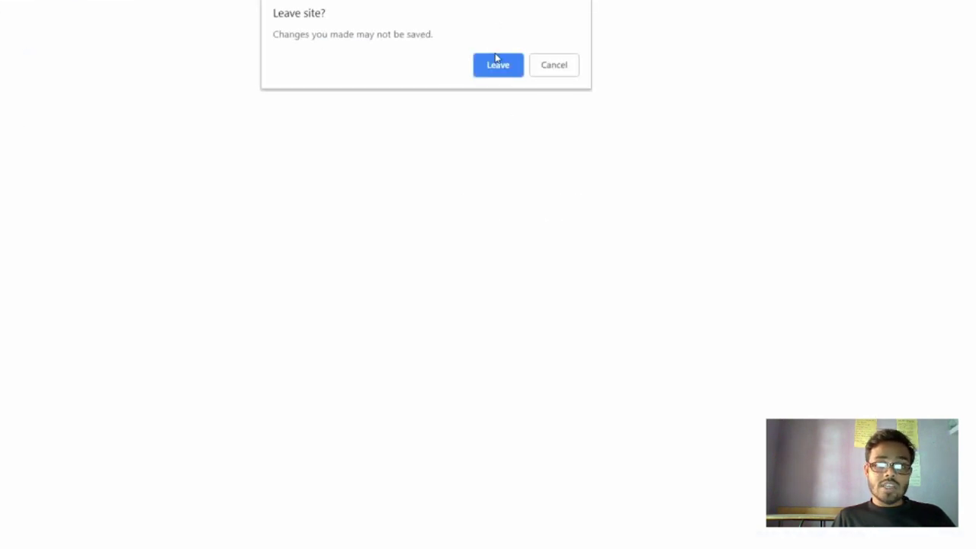
{"action": "left_click", "coordinate": [497, 62]}
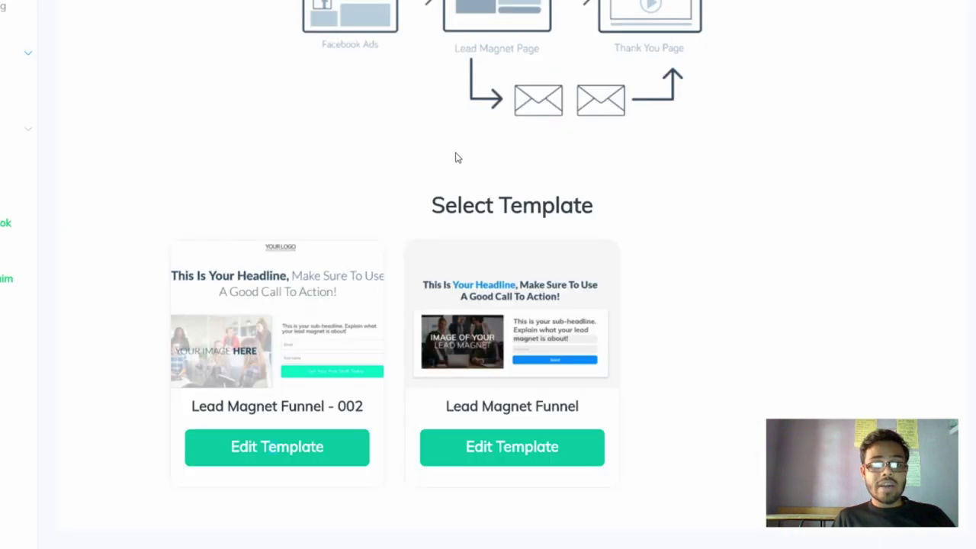
{"action": "scroll", "coordinate": [455, 157], "scroll_direction": "up", "scroll_amount": 10}
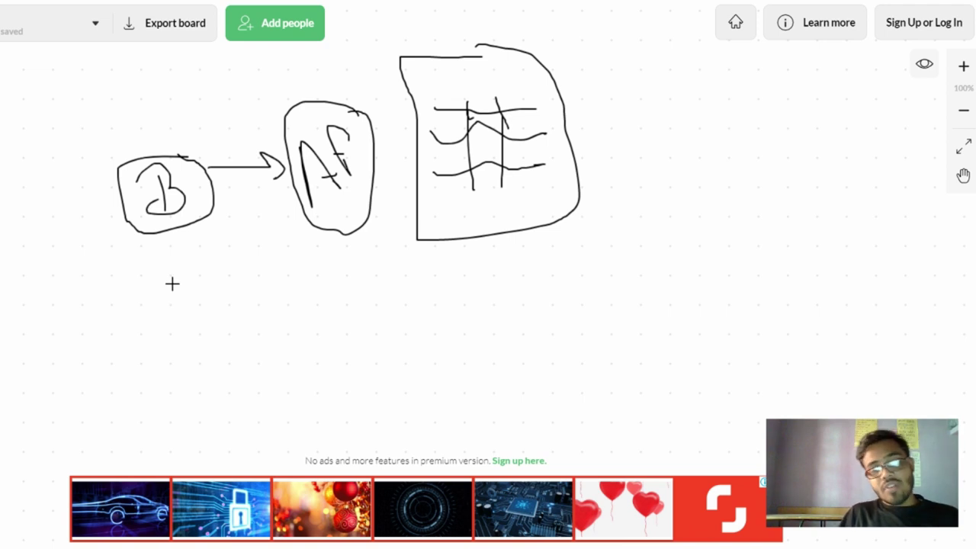
Switch to the online whiteboard and sketch circled "Ft" and "Pt" traffic sources with lines converging on one arrowhead below the existing diagram
{"action": "mouse_move", "coordinate": [101, 275]}
{"action": "left_mouse_down"}
{"action": "mouse_move", "coordinate": [90, 281]}
{"action": "mouse_move", "coordinate": [108, 303]}
{"action": "mouse_move", "coordinate": [133, 310]}
{"action": "left_mouse_up"}
{"action": "mouse_move", "coordinate": [127, 363]}
{"action": "left_mouse_down"}
{"action": "mouse_move", "coordinate": [111, 399]}
{"action": "mouse_move", "coordinate": [128, 363]}
{"action": "mouse_move", "coordinate": [115, 405]}
{"action": "mouse_move", "coordinate": [130, 386]}
{"action": "mouse_move", "coordinate": [145, 390]}
{"action": "mouse_move", "coordinate": [138, 400]}
{"action": "left_mouse_up"}
{"action": "left_click_drag", "start_coordinate": [133, 310], "coordinate": [219, 337]}
{"action": "mouse_move", "coordinate": [160, 398]}
{"action": "left_mouse_down"}
{"action": "mouse_move", "coordinate": [208, 336]}
{"action": "mouse_move", "coordinate": [226, 352]}
{"action": "left_mouse_up"}
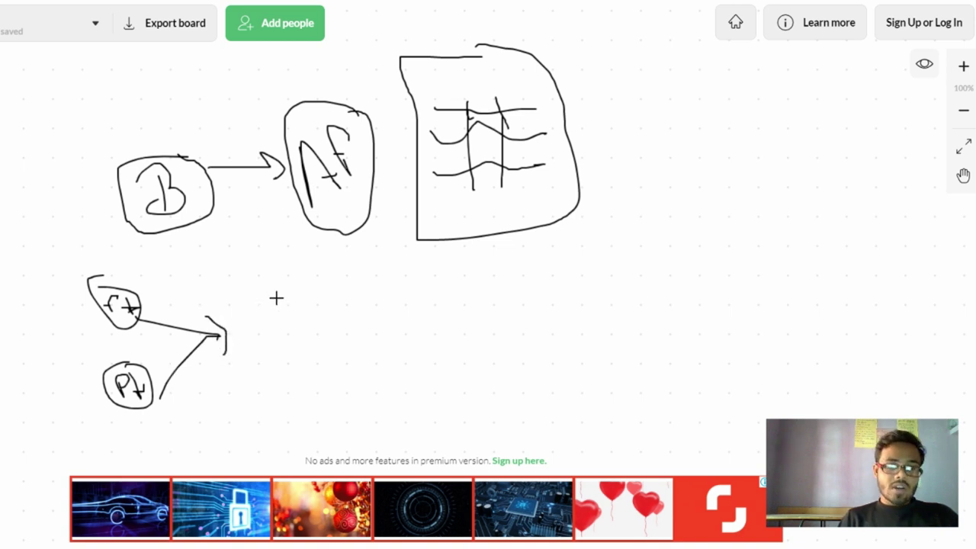
Draw a landing page box with an inner form after the arrowhead, and link it to two email envelopes sketched above
{"action": "mouse_move", "coordinate": [321, 306]}
{"action": "left_mouse_down"}
{"action": "mouse_move", "coordinate": [244, 314]}
{"action": "mouse_move", "coordinate": [327, 377]}
{"action": "mouse_move", "coordinate": [340, 318]}
{"action": "mouse_move", "coordinate": [321, 307]}
{"action": "left_mouse_up"}
{"action": "mouse_move", "coordinate": [297, 338]}
{"action": "left_mouse_down"}
{"action": "mouse_move", "coordinate": [270, 344]}
{"action": "mouse_move", "coordinate": [323, 371]}
{"action": "mouse_move", "coordinate": [289, 340]}
{"action": "left_mouse_up"}
{"action": "mouse_move", "coordinate": [386, 251]}
{"action": "left_mouse_down"}
{"action": "mouse_move", "coordinate": [364, 270]}
{"action": "mouse_move", "coordinate": [463, 285]}
{"action": "mouse_move", "coordinate": [371, 251]}
{"action": "mouse_move", "coordinate": [388, 275]}
{"action": "mouse_move", "coordinate": [443, 258]}
{"action": "left_mouse_up"}
{"action": "mouse_move", "coordinate": [504, 251]}
{"action": "left_mouse_down"}
{"action": "mouse_move", "coordinate": [480, 275]}
{"action": "mouse_move", "coordinate": [518, 277]}
{"action": "mouse_move", "coordinate": [528, 251]}
{"action": "mouse_move", "coordinate": [479, 258]}
{"action": "mouse_move", "coordinate": [497, 267]}
{"action": "mouse_move", "coordinate": [534, 251]}
{"action": "left_mouse_up"}
{"action": "left_click_drag", "start_coordinate": [322, 308], "coordinate": [391, 283]}
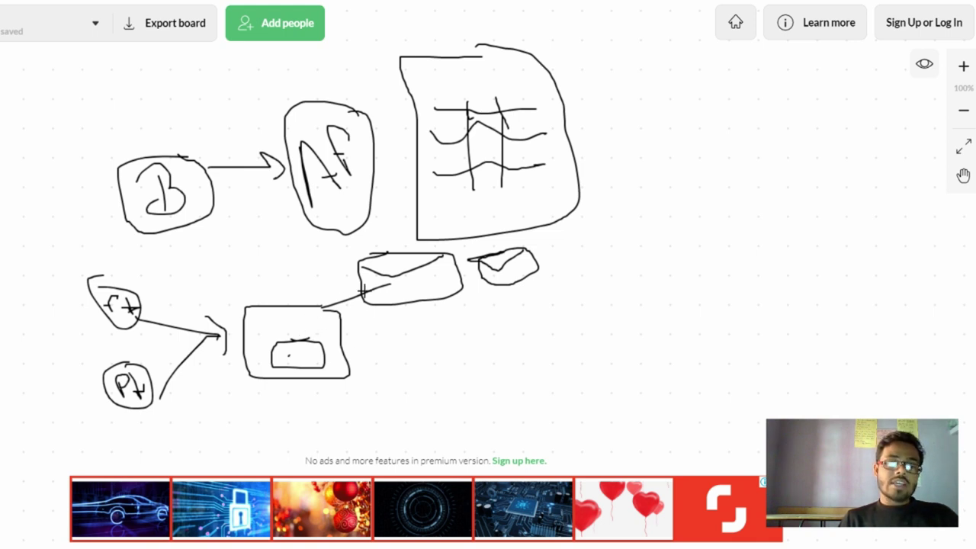
Extend the funnel sketch with a second page and a sales page joined by connecting lines, and write a circled "40%" beneath the sales page
{"action": "mouse_move", "coordinate": [348, 344]}
{"action": "left_mouse_down"}
{"action": "mouse_move", "coordinate": [417, 347]}
{"action": "mouse_move", "coordinate": [414, 325]}
{"action": "mouse_move", "coordinate": [455, 376]}
{"action": "mouse_move", "coordinate": [484, 320]}
{"action": "mouse_move", "coordinate": [444, 321]}
{"action": "mouse_move", "coordinate": [446, 363]}
{"action": "mouse_move", "coordinate": [479, 337]}
{"action": "mouse_move", "coordinate": [442, 337]}
{"action": "left_mouse_up"}
{"action": "left_click_drag", "start_coordinate": [507, 351], "coordinate": [542, 327]}
{"action": "mouse_move", "coordinate": [540, 290]}
{"action": "left_mouse_down"}
{"action": "mouse_move", "coordinate": [578, 375]}
{"action": "mouse_move", "coordinate": [600, 283]}
{"action": "mouse_move", "coordinate": [550, 287]}
{"action": "mouse_move", "coordinate": [565, 316]}
{"action": "mouse_move", "coordinate": [591, 318]}
{"action": "left_mouse_up"}
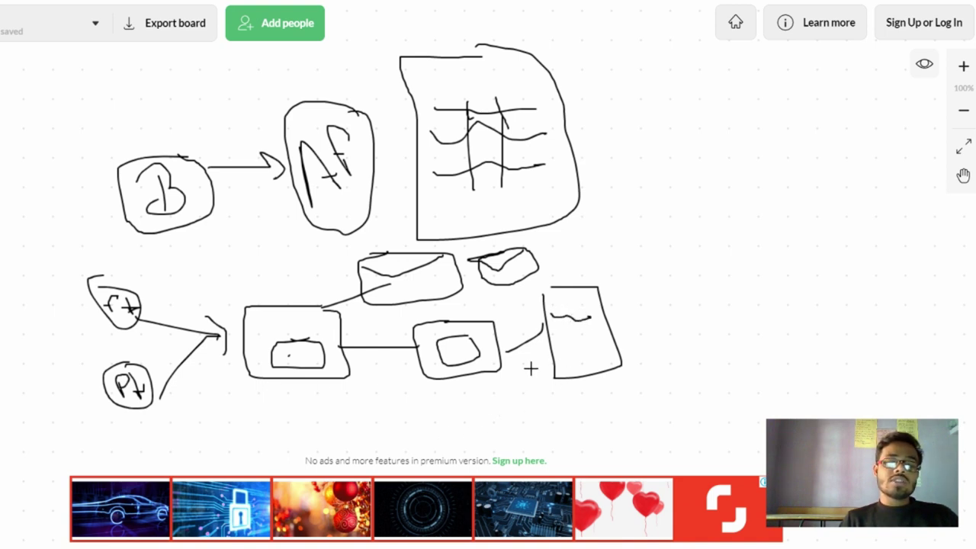
{"action": "left_click_drag", "start_coordinate": [364, 328], "coordinate": [543, 295]}
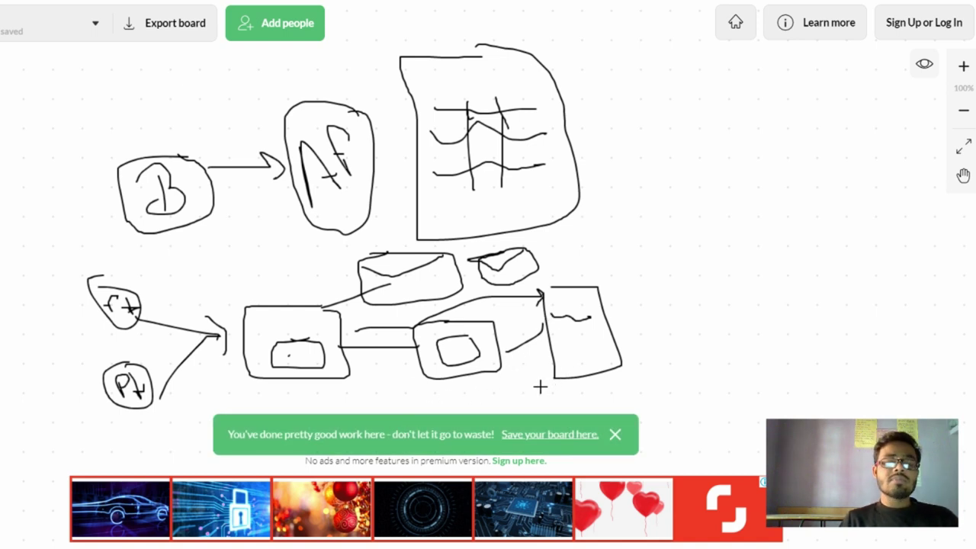
{"action": "mouse_move", "coordinate": [525, 389]}
{"action": "left_mouse_down"}
{"action": "mouse_move", "coordinate": [537, 399]}
{"action": "mouse_move", "coordinate": [551, 387]}
{"action": "mouse_move", "coordinate": [504, 393]}
{"action": "mouse_move", "coordinate": [591, 391]}
{"action": "mouse_move", "coordinate": [580, 372]}
{"action": "left_mouse_up"}
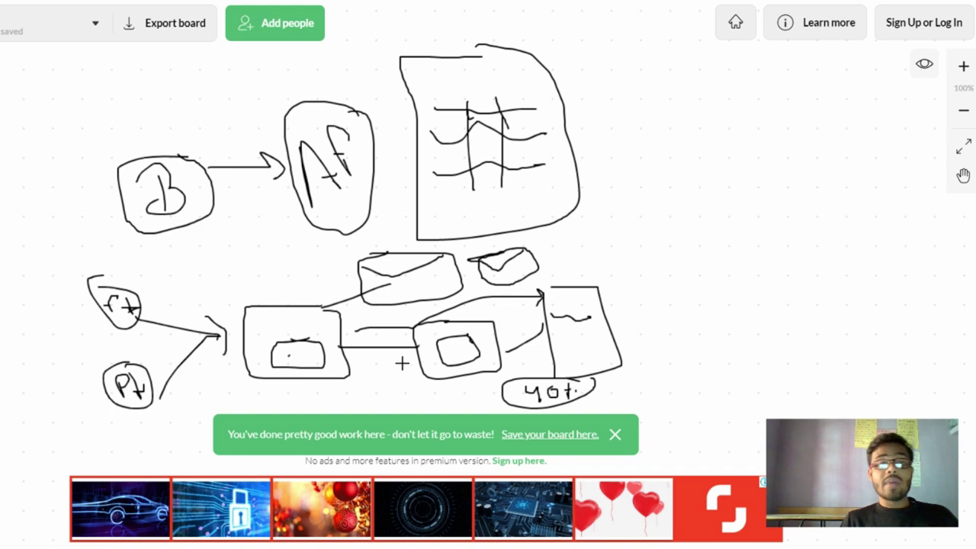
{"action": "left_click_drag", "start_coordinate": [342, 337], "coordinate": [370, 327]}
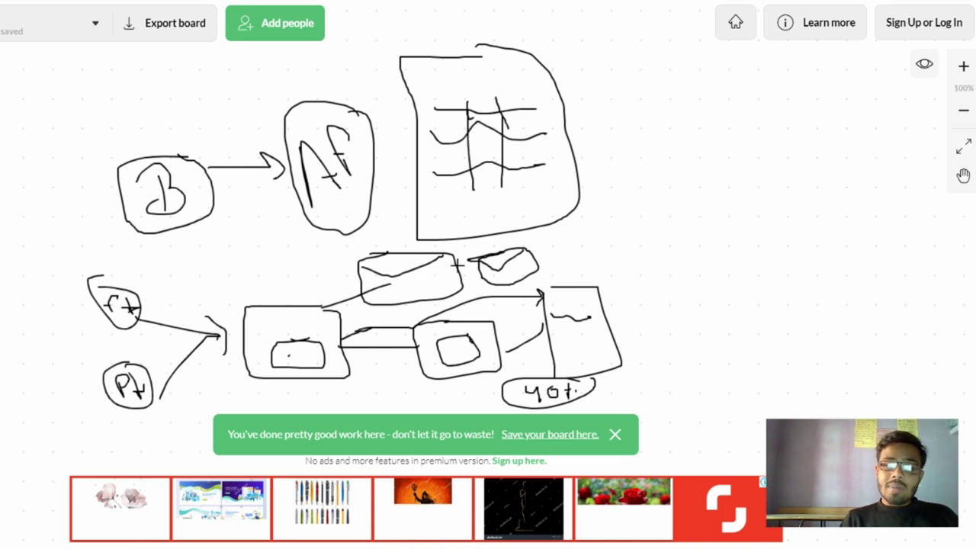
Draw several parallel lines from the first envelope back to the traffic sources and outline the "Ft" and "Pt" circles again
{"action": "left_click_drag", "start_coordinate": [353, 267], "coordinate": [137, 275]}
{"action": "left_click_drag", "start_coordinate": [384, 254], "coordinate": [122, 270]}
{"action": "left_click_drag", "start_coordinate": [399, 250], "coordinate": [157, 260]}
{"action": "mouse_move", "coordinate": [383, 284]}
{"action": "left_mouse_down"}
{"action": "mouse_move", "coordinate": [116, 289]}
{"action": "mouse_move", "coordinate": [246, 277]}
{"action": "mouse_move", "coordinate": [149, 281]}
{"action": "left_mouse_up"}
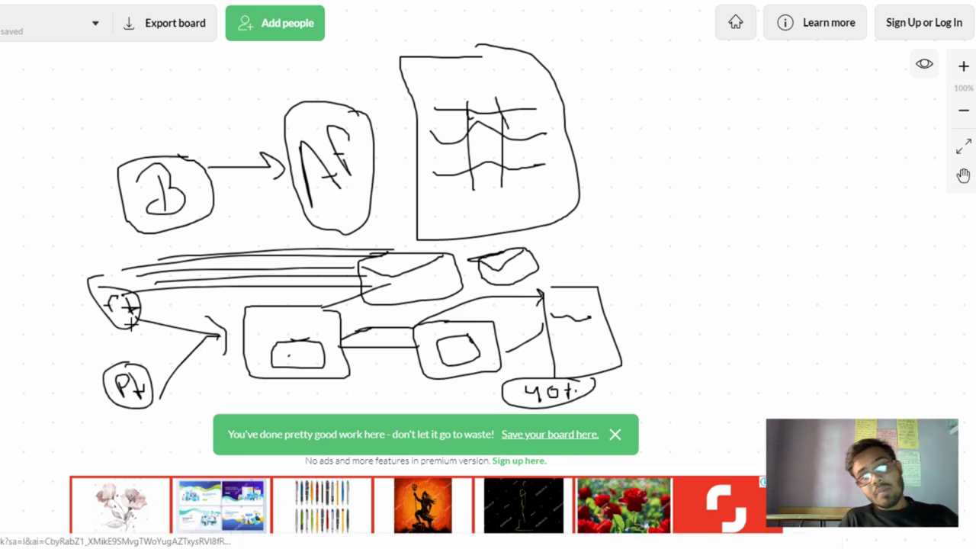
{"action": "mouse_move", "coordinate": [72, 309]}
{"action": "left_mouse_down"}
{"action": "mouse_move", "coordinate": [141, 286]}
{"action": "mouse_move", "coordinate": [77, 283]}
{"action": "left_mouse_up"}
{"action": "left_click_drag", "start_coordinate": [142, 343], "coordinate": [79, 415]}
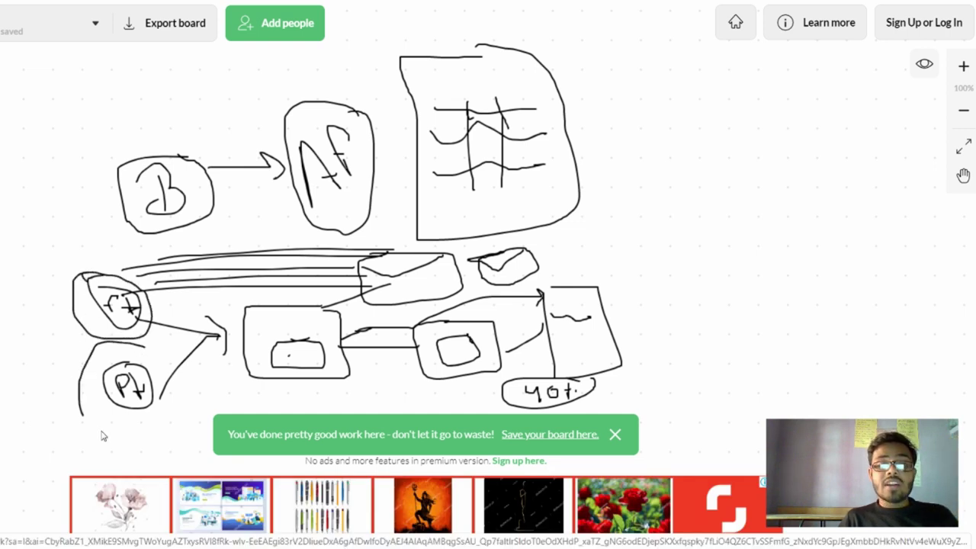
{"action": "left_click_drag", "start_coordinate": [153, 362], "coordinate": [159, 411]}
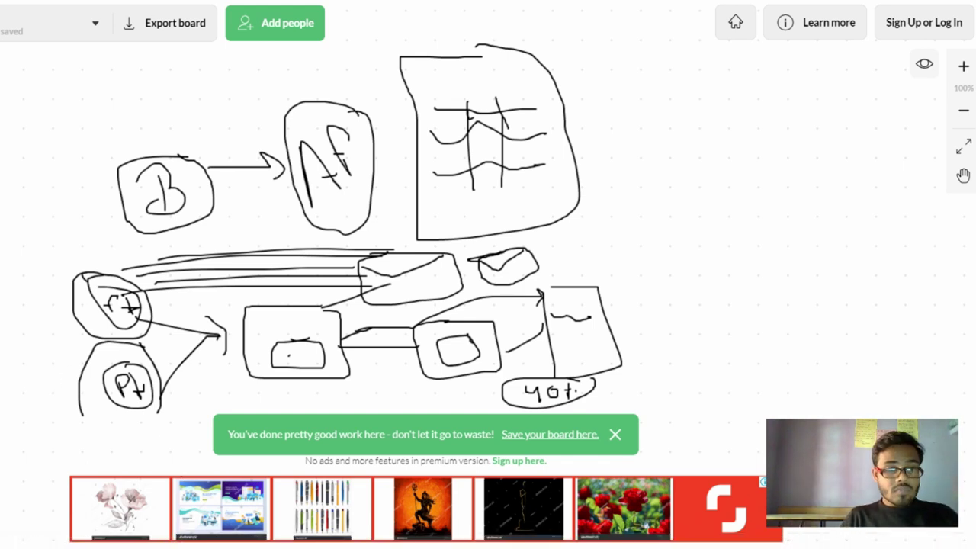
Erase the upper B-to-Af diagram and draw a page linked to a small box, followed by "$100 %" and an arrow to "50$"
{"action": "mouse_move", "coordinate": [158, 179]}
{"action": "left_mouse_down"}
{"action": "mouse_move", "coordinate": [126, 172]}
{"action": "mouse_move", "coordinate": [116, 189]}
{"action": "mouse_move", "coordinate": [233, 192]}
{"action": "mouse_move", "coordinate": [153, 183]}
{"action": "mouse_move", "coordinate": [190, 218]}
{"action": "mouse_move", "coordinate": [119, 218]}
{"action": "mouse_move", "coordinate": [285, 148]}
{"action": "mouse_move", "coordinate": [163, 205]}
{"action": "mouse_move", "coordinate": [372, 149]}
{"action": "mouse_move", "coordinate": [288, 157]}
{"action": "mouse_move", "coordinate": [344, 144]}
{"action": "mouse_move", "coordinate": [262, 205]}
{"action": "mouse_move", "coordinate": [321, 205]}
{"action": "mouse_move", "coordinate": [330, 236]}
{"action": "mouse_move", "coordinate": [376, 144]}
{"action": "mouse_move", "coordinate": [316, 105]}
{"action": "mouse_move", "coordinate": [295, 110]}
{"action": "mouse_move", "coordinate": [361, 129]}
{"action": "mouse_move", "coordinate": [451, 134]}
{"action": "mouse_move", "coordinate": [392, 68]}
{"action": "mouse_move", "coordinate": [464, 64]}
{"action": "mouse_move", "coordinate": [486, 52]}
{"action": "mouse_move", "coordinate": [407, 122]}
{"action": "mouse_move", "coordinate": [213, 158]}
{"action": "left_mouse_up"}
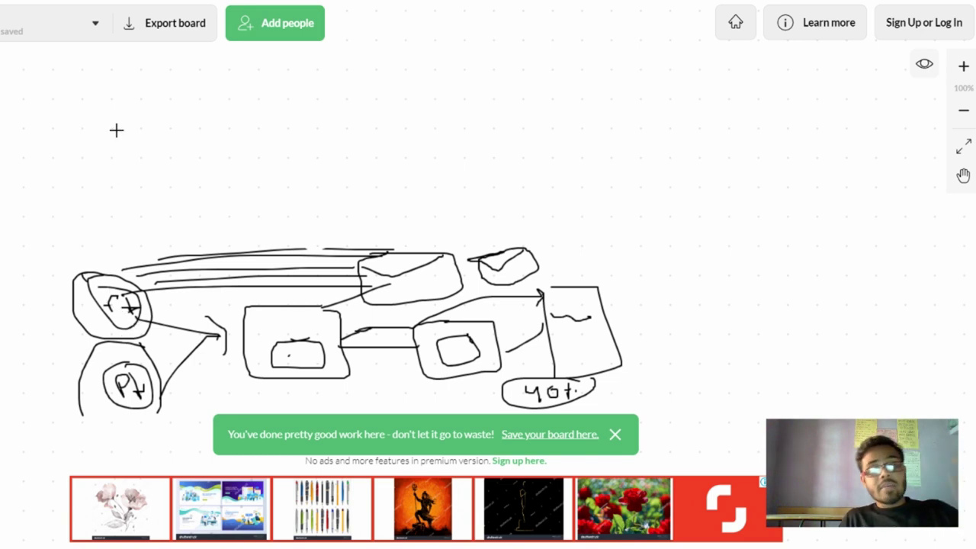
{"action": "mouse_move", "coordinate": [124, 96]}
{"action": "left_mouse_down"}
{"action": "mouse_move", "coordinate": [99, 188]}
{"action": "mouse_move", "coordinate": [152, 91]}
{"action": "mouse_move", "coordinate": [122, 97]}
{"action": "left_mouse_up"}
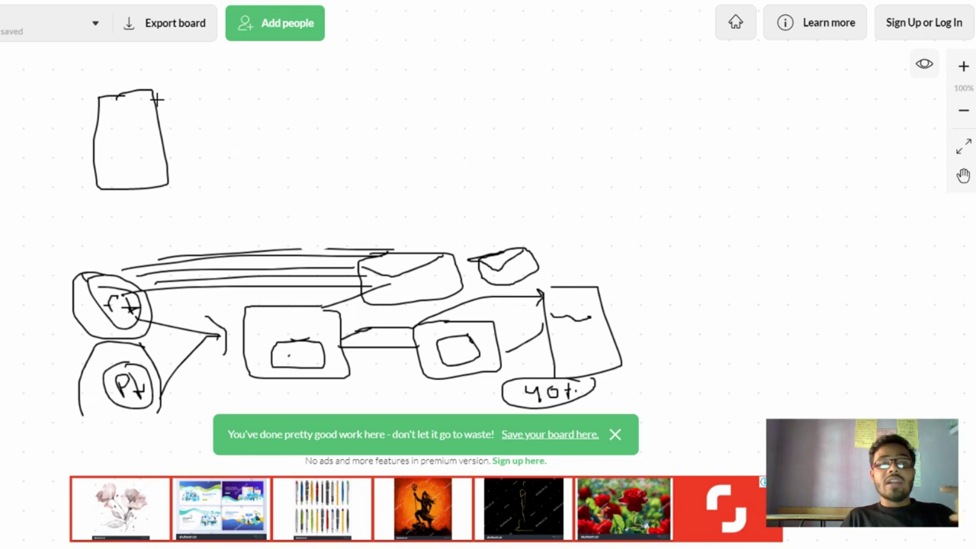
{"action": "mouse_move", "coordinate": [157, 96]}
{"action": "left_mouse_down"}
{"action": "mouse_move", "coordinate": [249, 56]}
{"action": "mouse_move", "coordinate": [231, 89]}
{"action": "mouse_move", "coordinate": [249, 67]}
{"action": "mouse_move", "coordinate": [288, 61]}
{"action": "mouse_move", "coordinate": [328, 76]}
{"action": "mouse_move", "coordinate": [333, 57]}
{"action": "mouse_move", "coordinate": [328, 76]}
{"action": "mouse_move", "coordinate": [394, 67]}
{"action": "mouse_move", "coordinate": [412, 78]}
{"action": "mouse_move", "coordinate": [456, 58]}
{"action": "mouse_move", "coordinate": [459, 68]}
{"action": "left_mouse_up"}
{"action": "left_click", "coordinate": [424, 71]}
{"action": "mouse_move", "coordinate": [497, 42]}
{"action": "left_mouse_down"}
{"action": "mouse_move", "coordinate": [480, 79]}
{"action": "mouse_move", "coordinate": [509, 40]}
{"action": "mouse_move", "coordinate": [530, 74]}
{"action": "left_mouse_up"}
{"action": "left_click_drag", "start_coordinate": [544, 22], "coordinate": [531, 93]}
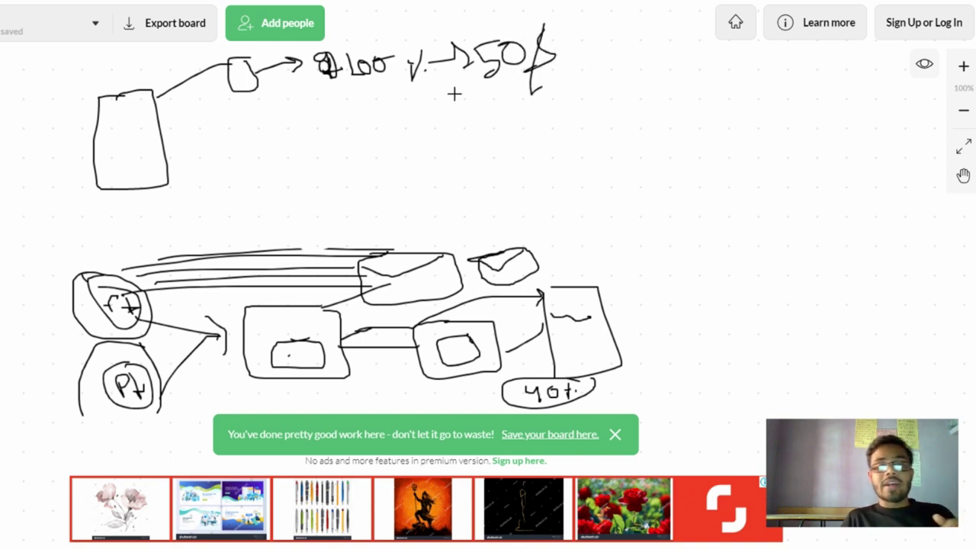
Continue the handwritten commission example with "+ 50$", and write "= 60" and "= 29$/" on the lines below
{"action": "mouse_move", "coordinate": [561, 36]}
{"action": "left_mouse_down"}
{"action": "mouse_move", "coordinate": [563, 65]}
{"action": "mouse_move", "coordinate": [586, 40]}
{"action": "mouse_move", "coordinate": [584, 69]}
{"action": "mouse_move", "coordinate": [607, 44]}
{"action": "mouse_move", "coordinate": [636, 59]}
{"action": "mouse_move", "coordinate": [626, 90]}
{"action": "left_mouse_up"}
{"action": "mouse_move", "coordinate": [435, 110]}
{"action": "left_mouse_down"}
{"action": "mouse_move", "coordinate": [479, 111]}
{"action": "mouse_move", "coordinate": [499, 126]}
{"action": "mouse_move", "coordinate": [534, 108]}
{"action": "left_mouse_up"}
{"action": "left_click_drag", "start_coordinate": [541, 106], "coordinate": [557, 108]}
{"action": "left_click_drag", "start_coordinate": [453, 153], "coordinate": [489, 151]}
{"action": "mouse_move", "coordinate": [458, 167]}
{"action": "left_mouse_down"}
{"action": "mouse_move", "coordinate": [530, 174]}
{"action": "mouse_move", "coordinate": [540, 150]}
{"action": "mouse_move", "coordinate": [544, 172]}
{"action": "left_mouse_up"}
{"action": "mouse_move", "coordinate": [565, 135]}
{"action": "left_mouse_down"}
{"action": "mouse_move", "coordinate": [556, 194]}
{"action": "mouse_move", "coordinate": [576, 190]}
{"action": "left_mouse_up"}
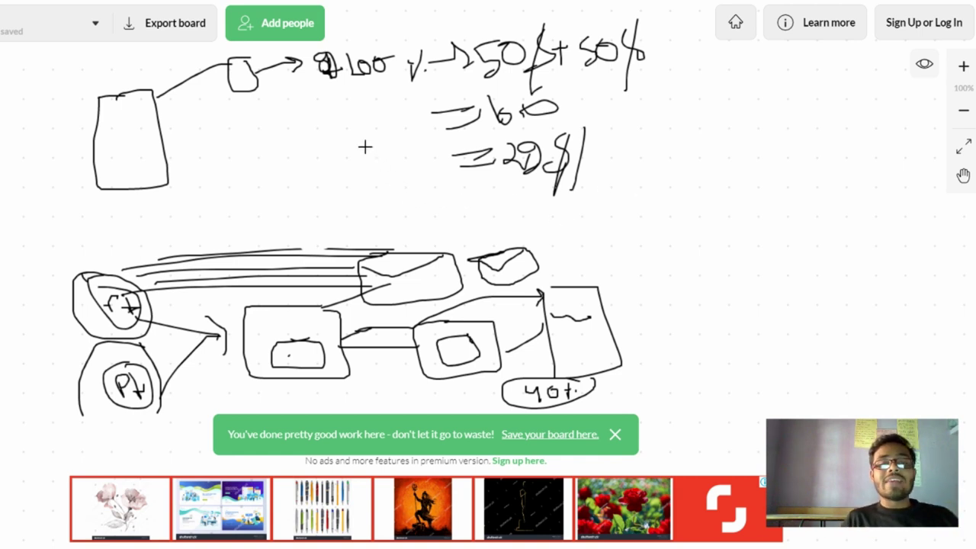
Write the letters "P + R" beside the page sketch and circle both letters
{"action": "mouse_move", "coordinate": [233, 159]}
{"action": "left_mouse_down"}
{"action": "mouse_move", "coordinate": [244, 183]}
{"action": "mouse_move", "coordinate": [275, 161]}
{"action": "mouse_move", "coordinate": [283, 174]}
{"action": "mouse_move", "coordinate": [261, 196]}
{"action": "mouse_move", "coordinate": [288, 179]}
{"action": "left_mouse_up"}
{"action": "left_click", "coordinate": [300, 175]}
{"action": "left_click", "coordinate": [339, 160]}
{"action": "mouse_move", "coordinate": [365, 145]}
{"action": "left_mouse_down"}
{"action": "mouse_move", "coordinate": [374, 175]}
{"action": "mouse_move", "coordinate": [412, 162]}
{"action": "left_mouse_up"}
{"action": "mouse_move", "coordinate": [384, 119]}
{"action": "left_mouse_down"}
{"action": "mouse_move", "coordinate": [238, 212]}
{"action": "mouse_move", "coordinate": [301, 155]}
{"action": "mouse_move", "coordinate": [339, 156]}
{"action": "mouse_move", "coordinate": [327, 179]}
{"action": "left_mouse_up"}
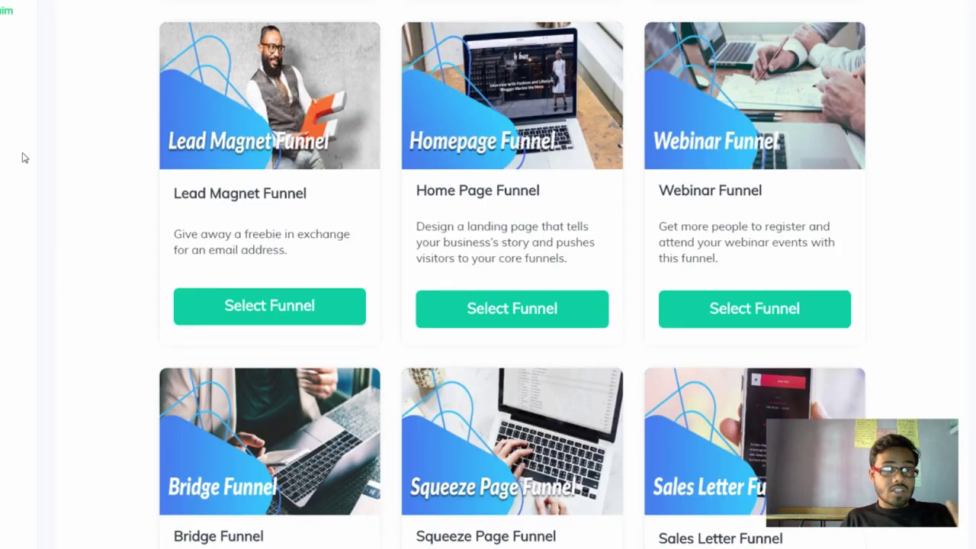
Switch from Builderall's funnel list to the earnings calculator and set the licenses sold in one year to 10
{"action": "scroll", "coordinate": [23, 161], "scroll_direction": "up", "scroll_amount": 2}
{"action": "scroll", "coordinate": [24, 169], "scroll_direction": "up", "scroll_amount": 2}
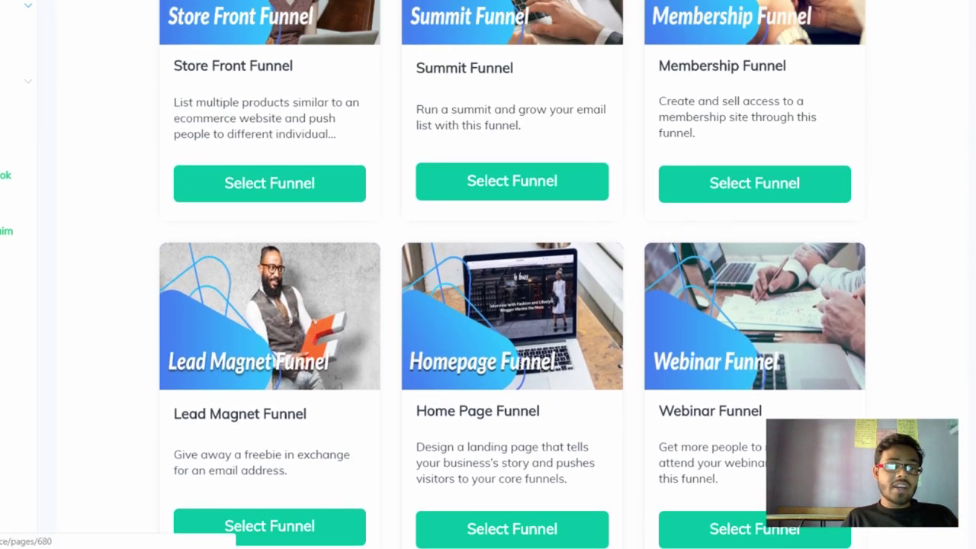
{"action": "left_click", "coordinate": [497, 239]}
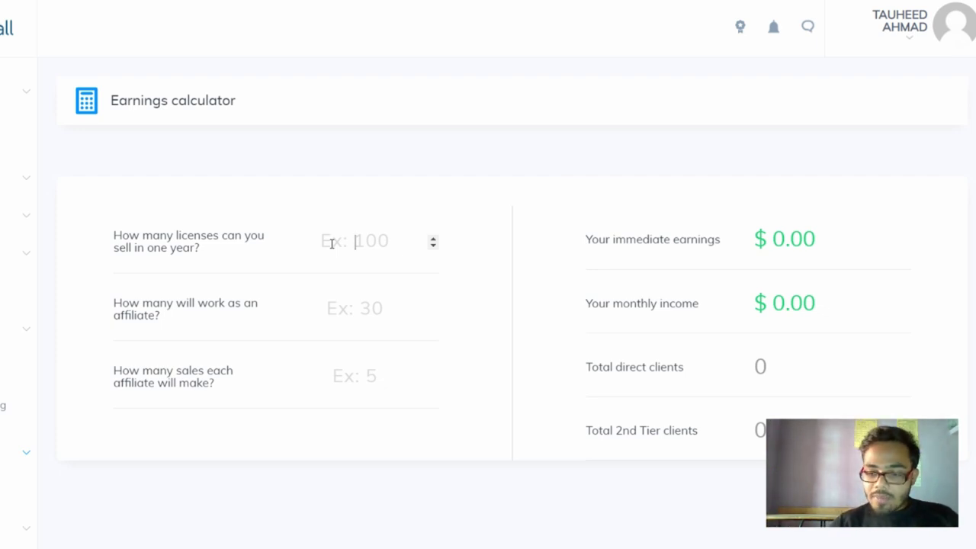
{"action": "type", "text": "10"}
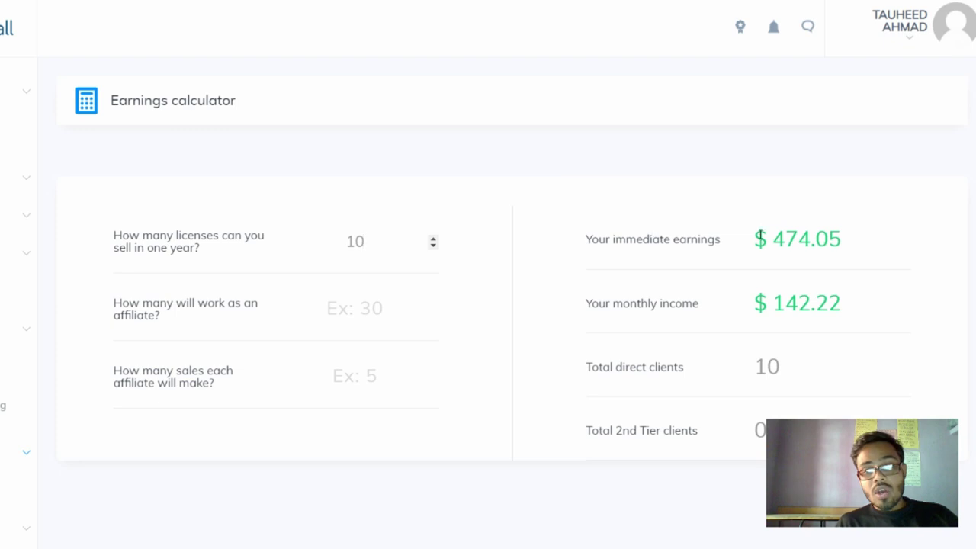
{"action": "double_click", "coordinate": [774, 240]}
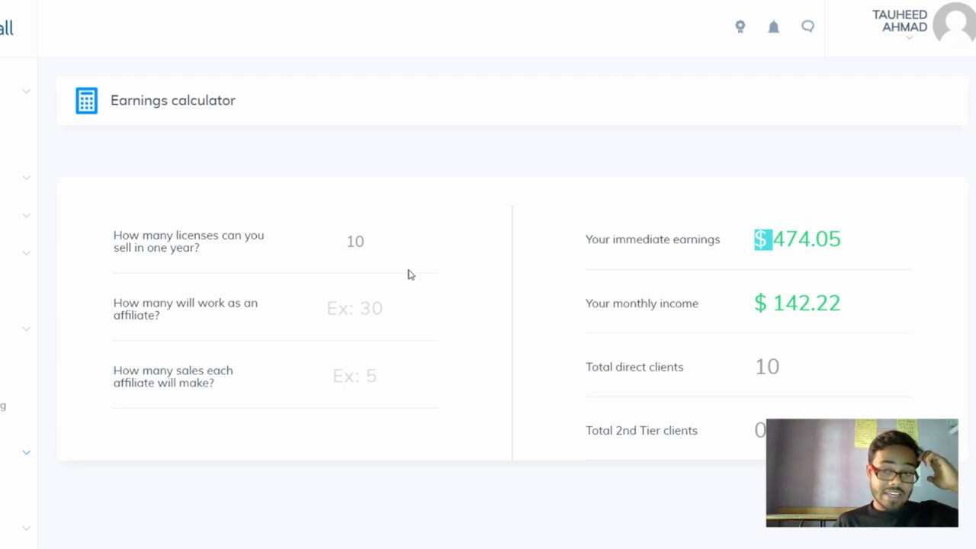
{"action": "left_click", "coordinate": [370, 305]}
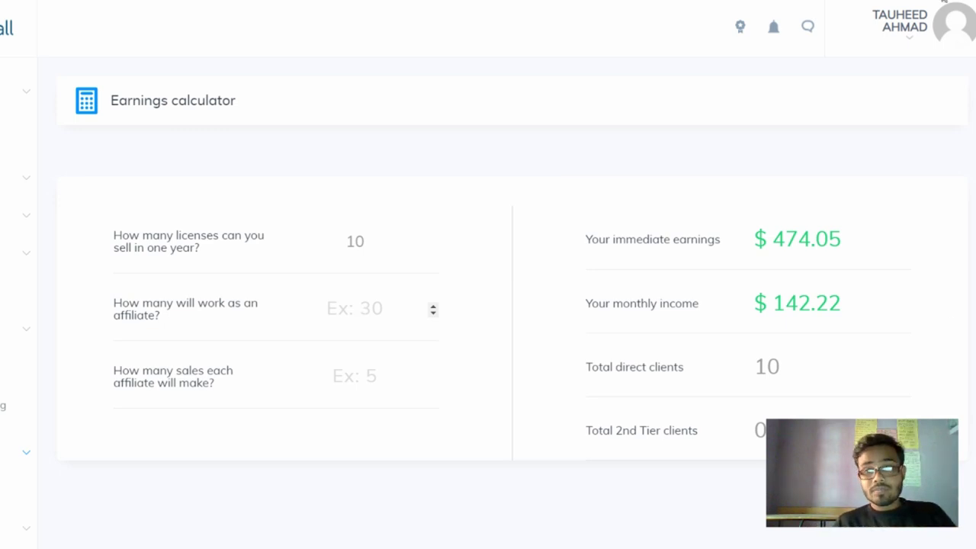
Return to the whiteboard and draw a referral tree: a top oval linked to a smaller one that branches into four ovals
{"action": "key", "text": "ctrl+Tab"}
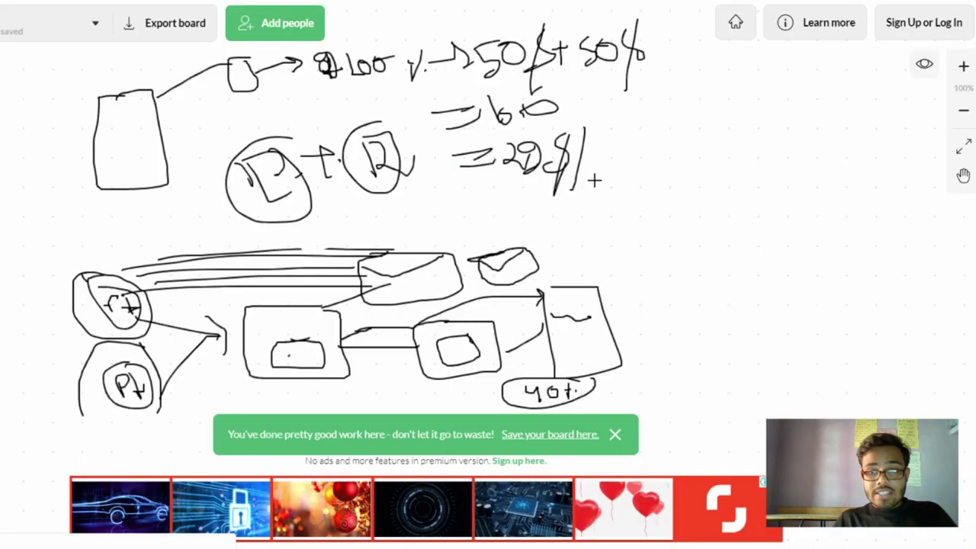
{"action": "mouse_move", "coordinate": [617, 122]}
{"action": "left_mouse_down"}
{"action": "mouse_move", "coordinate": [612, 200]}
{"action": "mouse_move", "coordinate": [630, 196]}
{"action": "mouse_move", "coordinate": [600, 263]}
{"action": "left_mouse_up"}
{"action": "left_click_drag", "start_coordinate": [614, 221], "coordinate": [647, 266]}
{"action": "left_click_drag", "start_coordinate": [610, 217], "coordinate": [574, 267]}
{"action": "mouse_move", "coordinate": [616, 216]}
{"action": "left_mouse_down"}
{"action": "mouse_move", "coordinate": [678, 243]}
{"action": "mouse_move", "coordinate": [648, 265]}
{"action": "mouse_move", "coordinate": [692, 241]}
{"action": "left_mouse_up"}
{"action": "mouse_move", "coordinate": [601, 264]}
{"action": "left_mouse_down"}
{"action": "mouse_move", "coordinate": [600, 284]}
{"action": "mouse_move", "coordinate": [603, 265]}
{"action": "mouse_move", "coordinate": [573, 264]}
{"action": "left_mouse_up"}
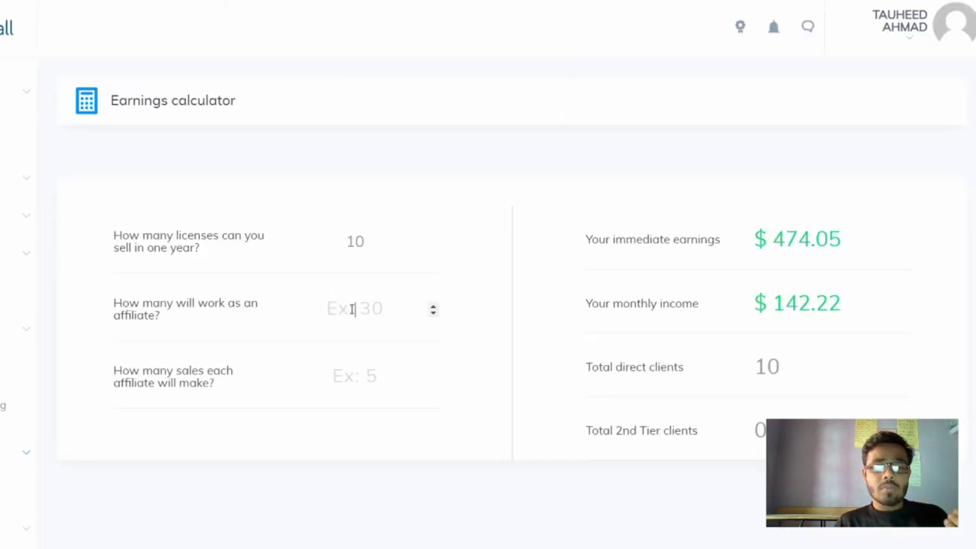
In the earnings calculator, set the number working as affiliates to 10 and the sales per affiliate to 10, and highlight the monthly income
{"action": "left_click", "coordinate": [355, 308]}
{"action": "type", "text": "10"}
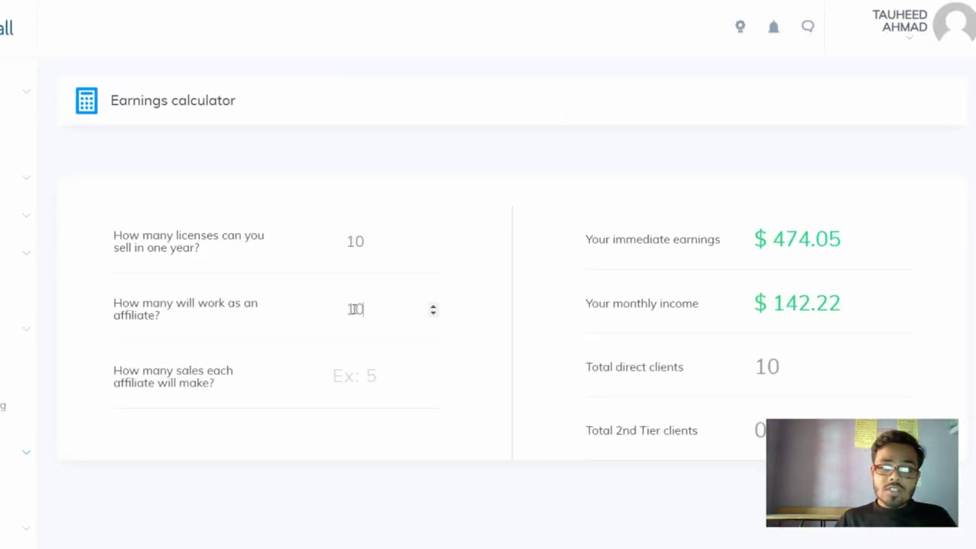
{"action": "left_click", "coordinate": [358, 376]}
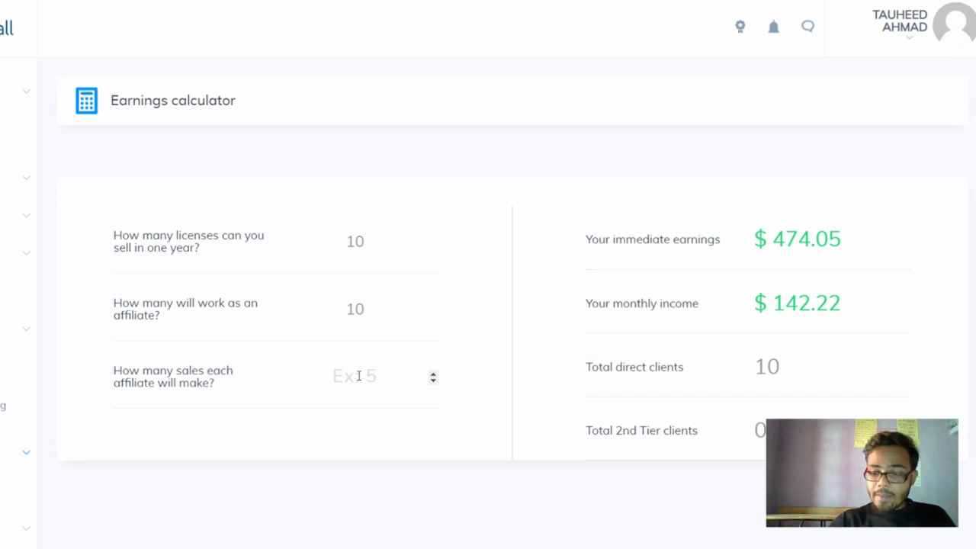
{"action": "type", "text": "10"}
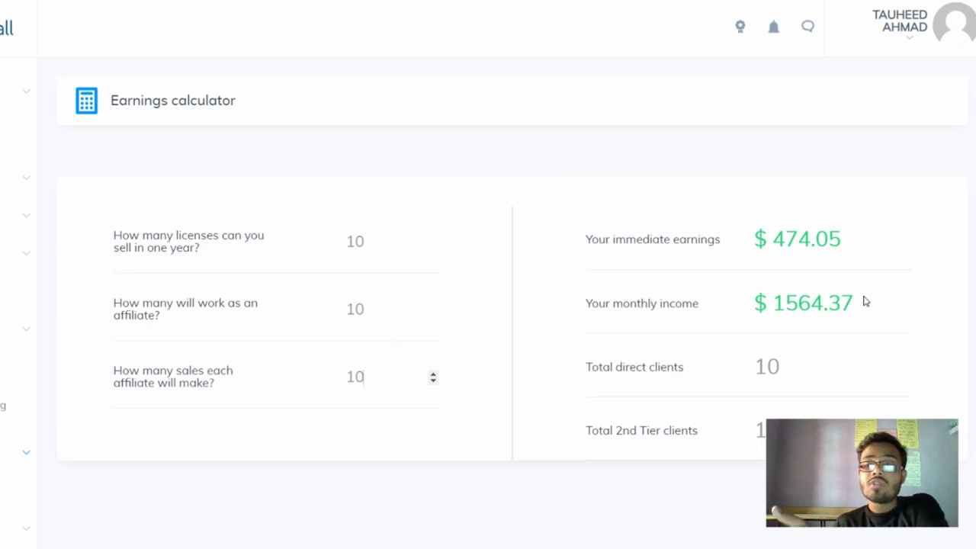
{"action": "left_click_drag", "start_coordinate": [863, 303], "coordinate": [751, 326]}
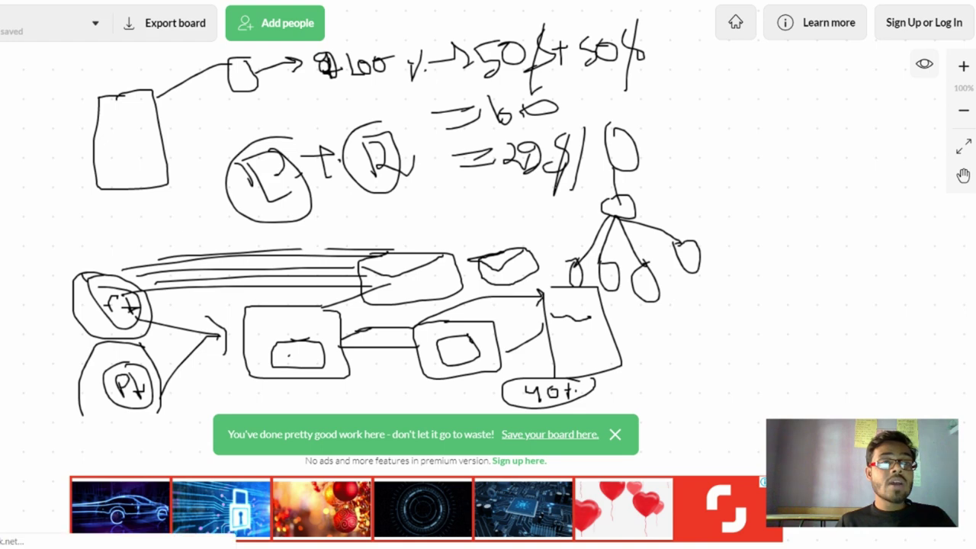
Discard all whiteboard drawings and handwrite "10000" followed by a Hindi word near the top of the empty board
{"action": "key", "text": "F5"}
{"action": "left_click", "coordinate": [485, 65]}
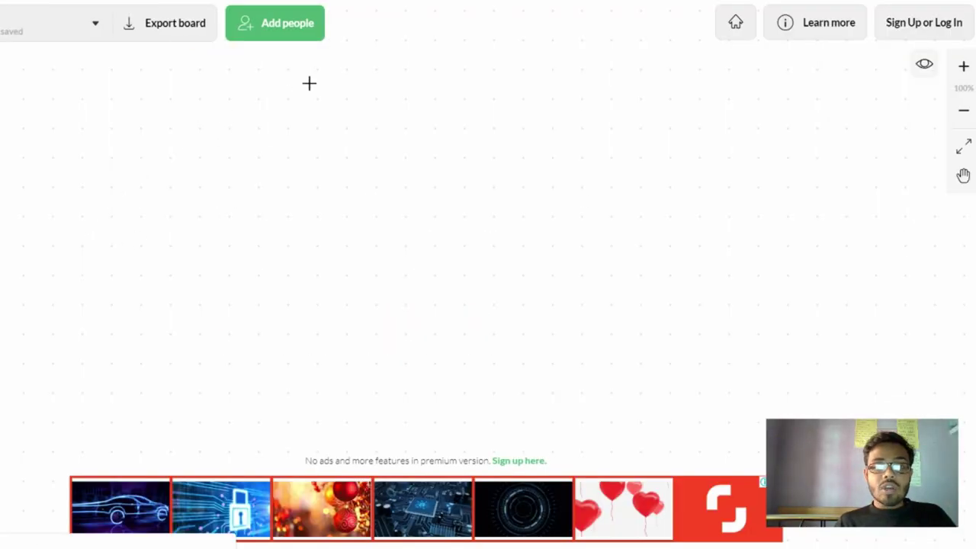
{"action": "mouse_move", "coordinate": [309, 67]}
{"action": "left_mouse_down"}
{"action": "mouse_move", "coordinate": [297, 90]}
{"action": "mouse_move", "coordinate": [332, 73]}
{"action": "mouse_move", "coordinate": [433, 63]}
{"action": "left_mouse_up"}
{"action": "mouse_move", "coordinate": [505, 58]}
{"action": "left_mouse_down"}
{"action": "mouse_move", "coordinate": [491, 92]}
{"action": "mouse_move", "coordinate": [514, 61]}
{"action": "mouse_move", "coordinate": [559, 57]}
{"action": "mouse_move", "coordinate": [568, 73]}
{"action": "mouse_move", "coordinate": [556, 83]}
{"action": "left_mouse_up"}
{"action": "left_click_drag", "start_coordinate": [441, 55], "coordinate": [559, 43]}
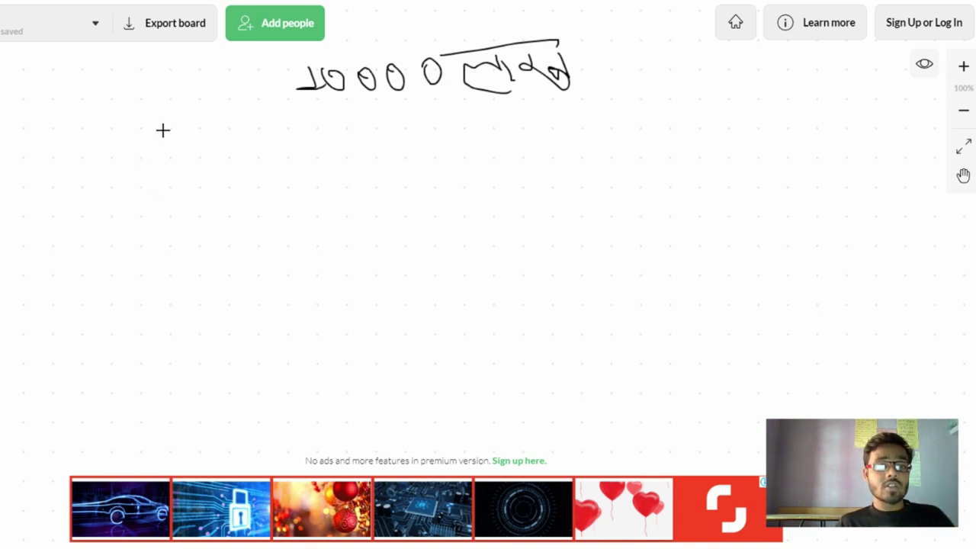
{"action": "mouse_move", "coordinate": [142, 124]}
{"action": "left_mouse_down"}
{"action": "mouse_move", "coordinate": [104, 127]}
{"action": "mouse_move", "coordinate": [93, 194]}
{"action": "mouse_move", "coordinate": [169, 151]}
{"action": "mouse_move", "coordinate": [143, 125]}
{"action": "mouse_move", "coordinate": [203, 140]}
{"action": "mouse_move", "coordinate": [195, 159]}
{"action": "left_mouse_up"}
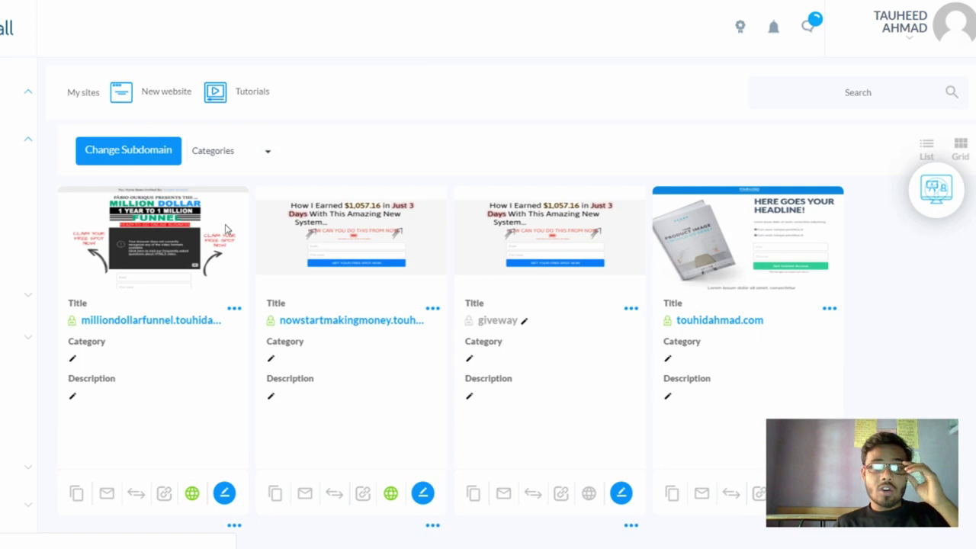
Look over the existing funnel websites in Builderall's site list
{"action": "scroll", "coordinate": [450, 307], "scroll_direction": "down", "scroll_amount": 1}
{"action": "scroll", "coordinate": [403, 279], "scroll_direction": "up", "scroll_amount": 1}
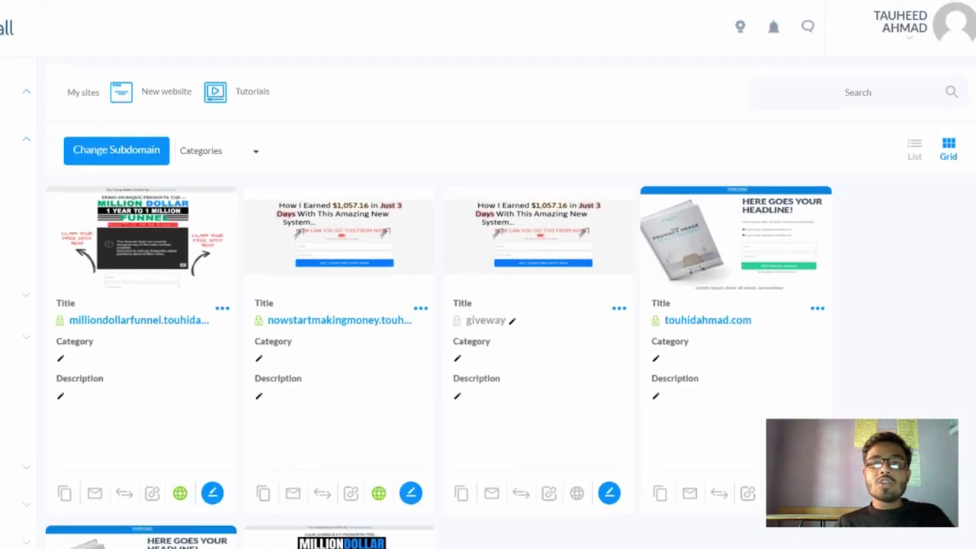